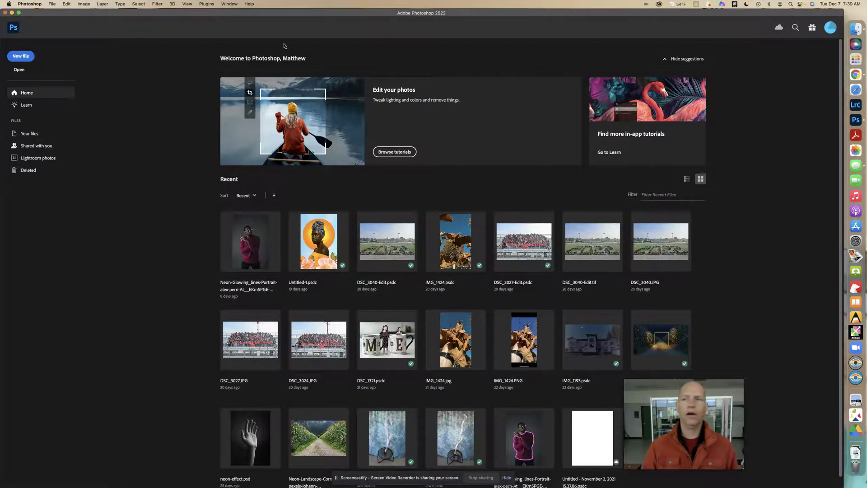
right_click(855, 119)
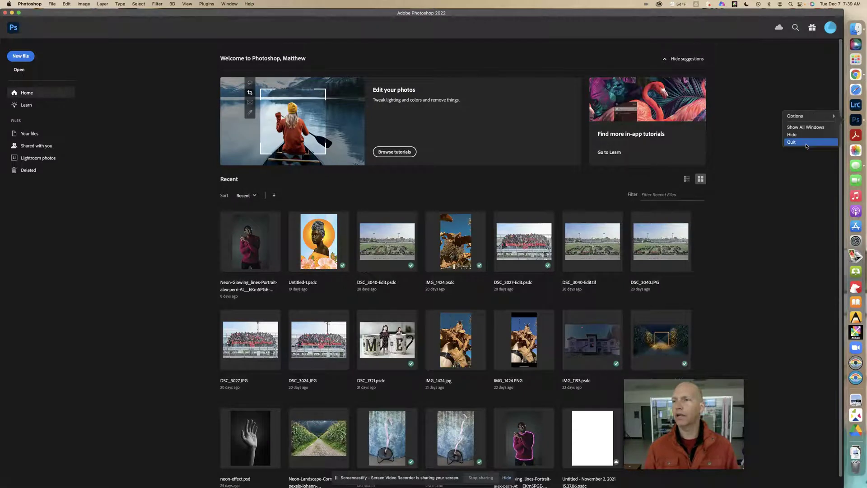
left_click(769, 88)
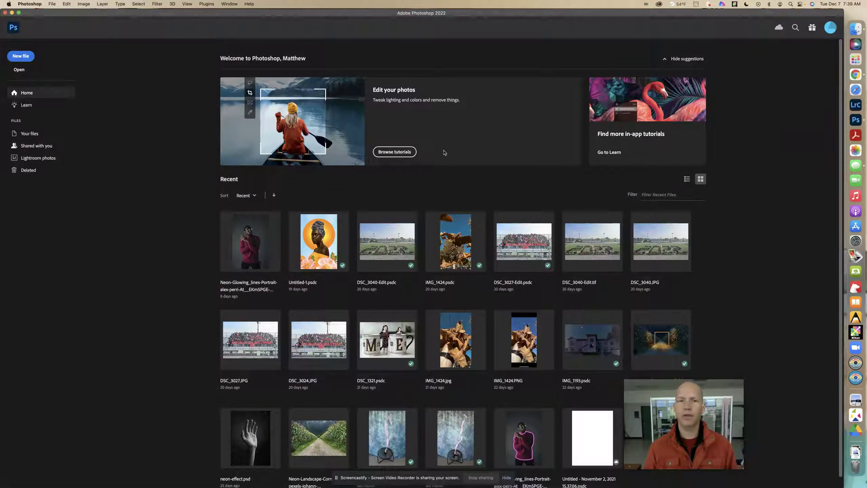
Step: Open the hands-on tutorials, list all categories, and open the Orientation group
left_click(400, 153)
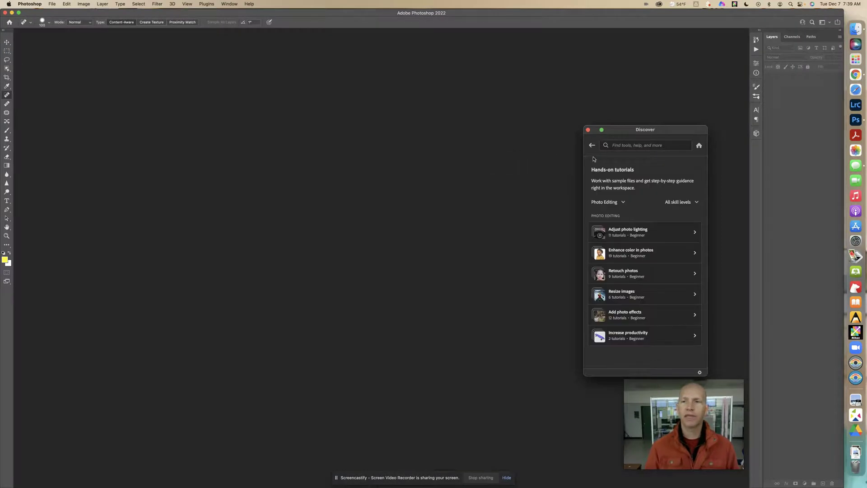
left_click(611, 202)
left_click(611, 217)
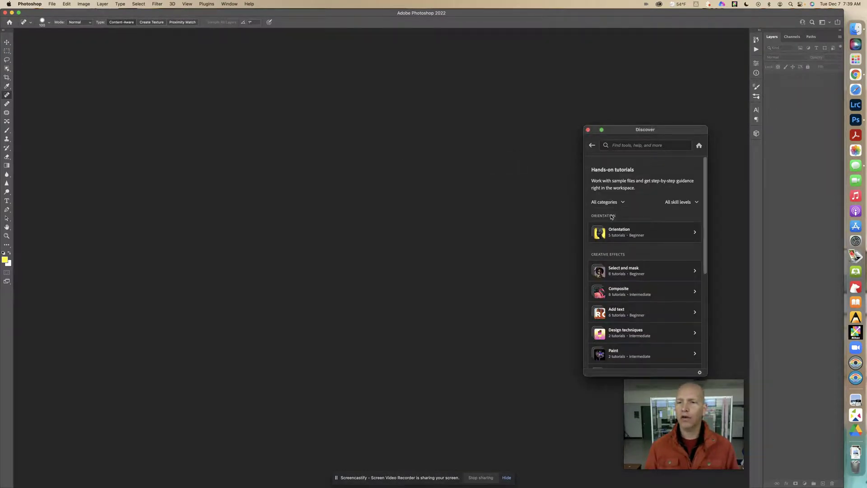
left_click(632, 235)
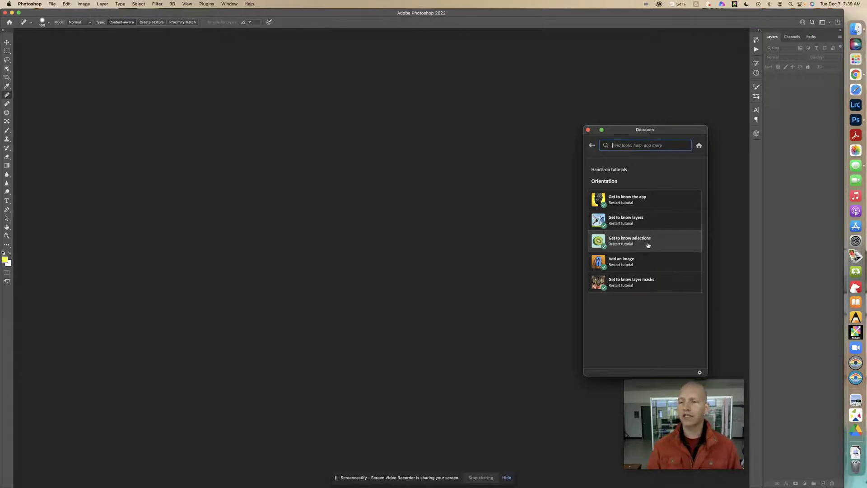
Step: Start the "Get to know selections" tutorial from the Orientation group
left_click_drag(735, 384, 697, 386)
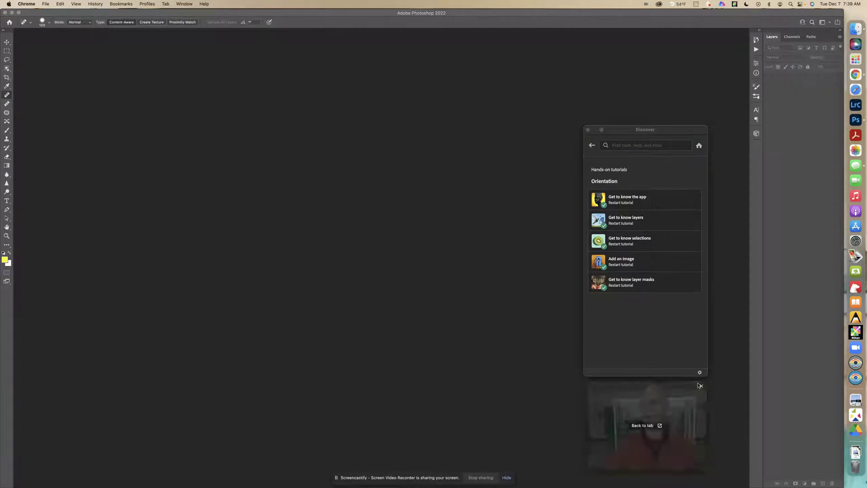
left_click(631, 244)
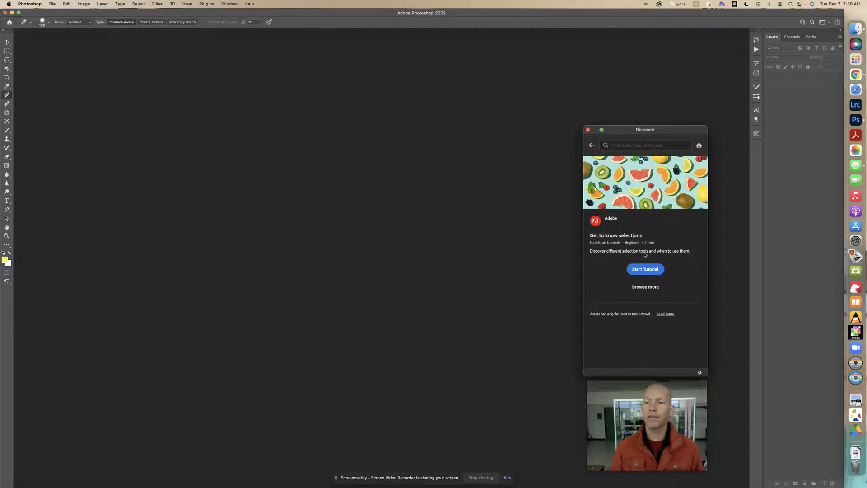
left_click(650, 270)
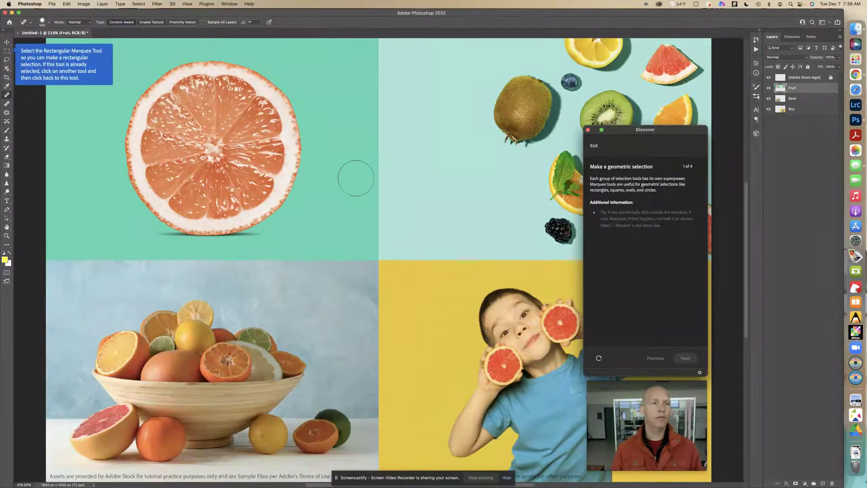
Step: Activate the Zoom tool and move the Discover panel aside so it covers less of the image
left_click(6, 236)
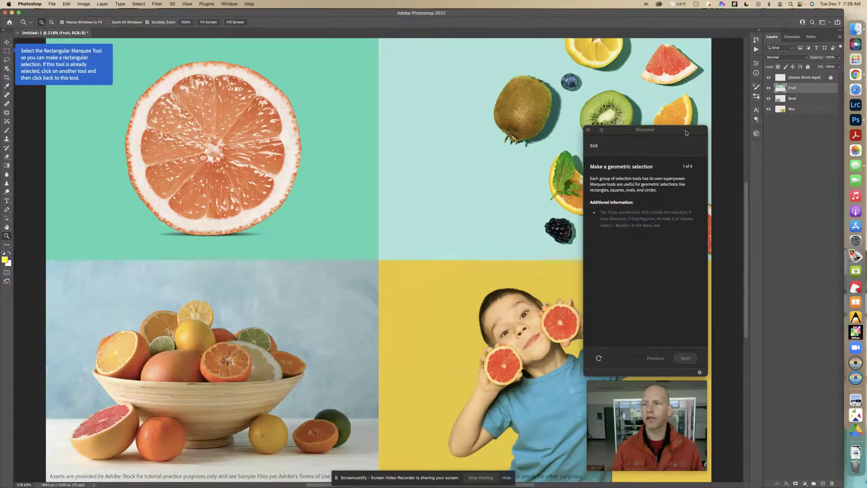
left_click_drag(685, 132, 707, 132)
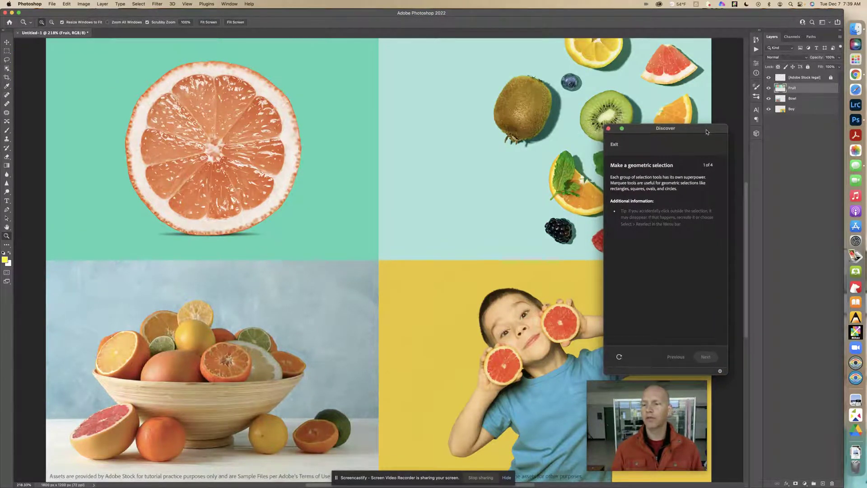
left_click_drag(671, 388, 695, 384)
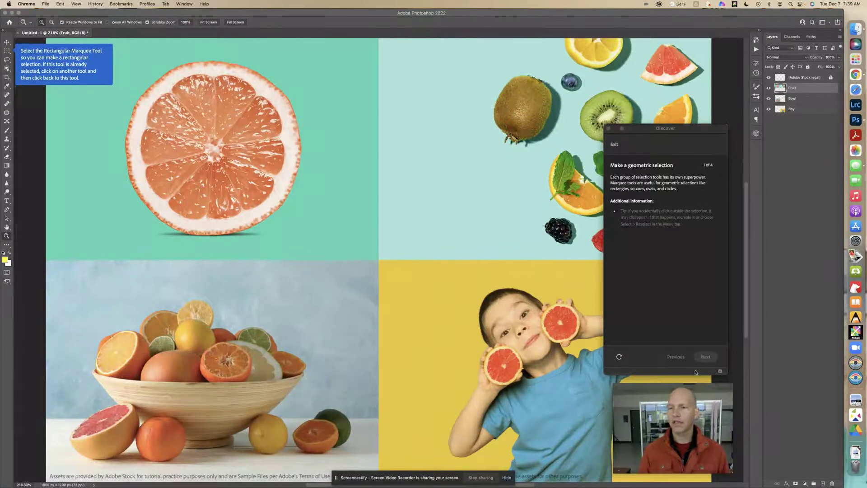
left_click_drag(658, 128, 663, 129)
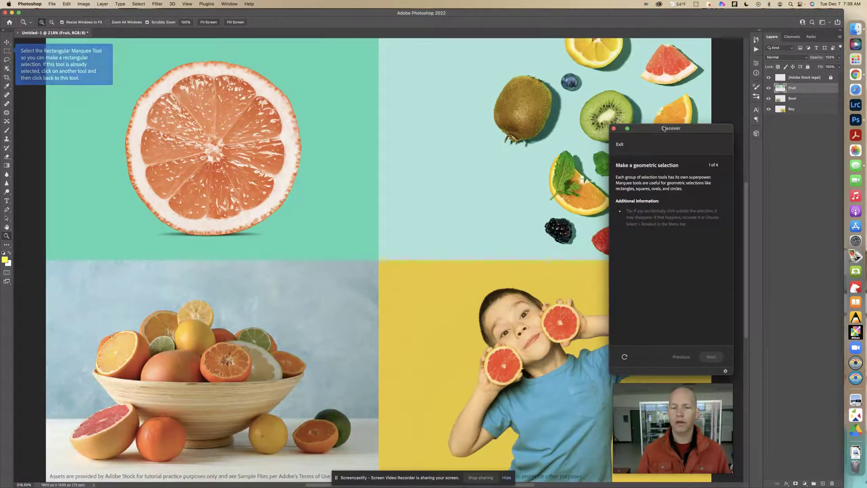
Step: Try zoom levels of 150%, 160% and 170% for the image to fit it beside the Discover panel
left_click(24, 484)
type("1")
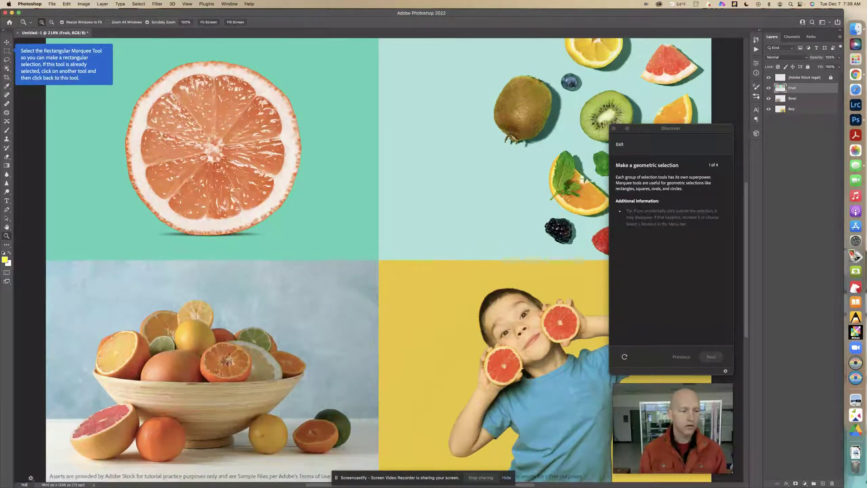
type("50")
key("Return")
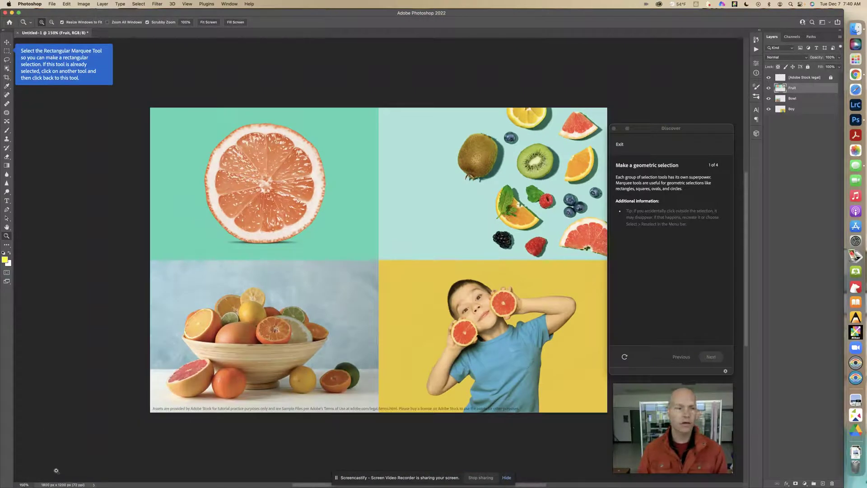
left_click(27, 484)
type("160")
key("Return")
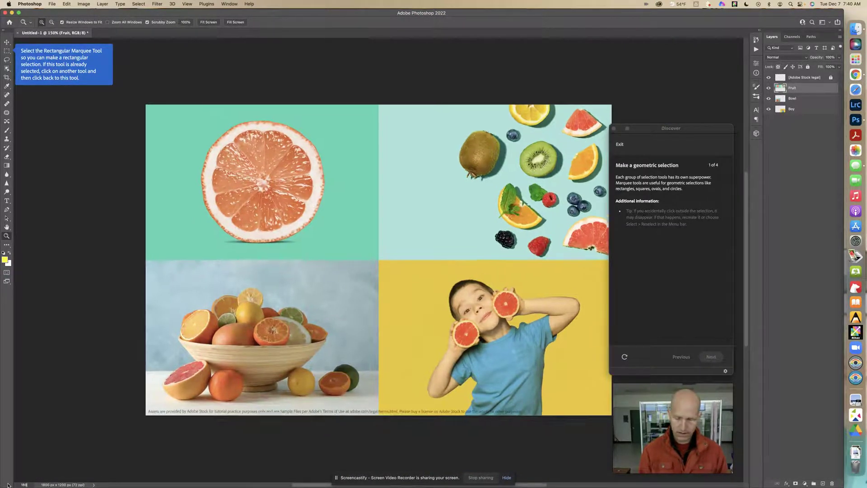
scroll(221, 339, "right", 10)
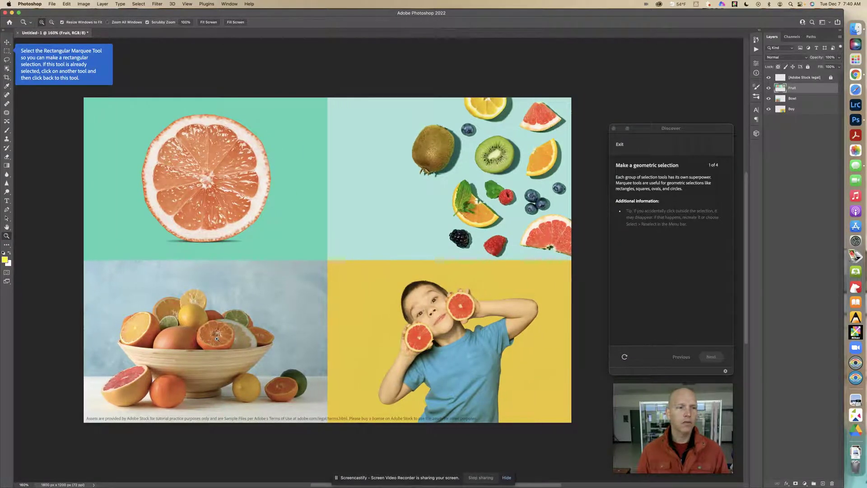
scroll(215, 339, "left", 4)
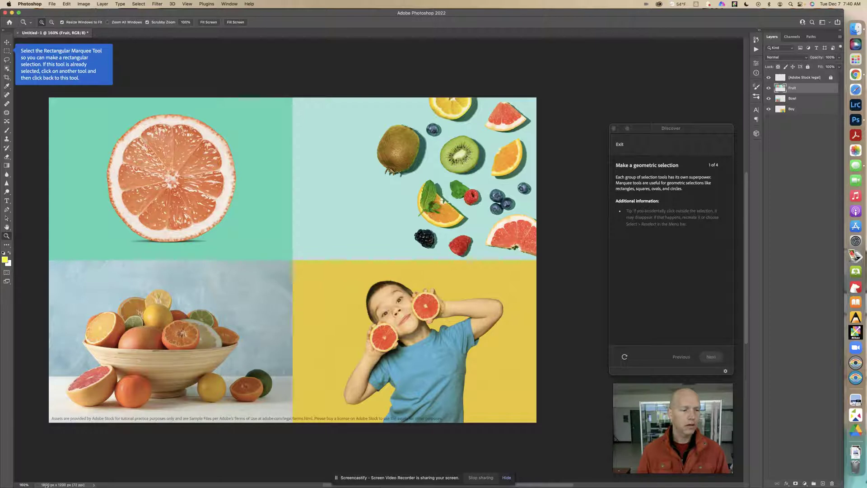
left_click(28, 483)
type("170")
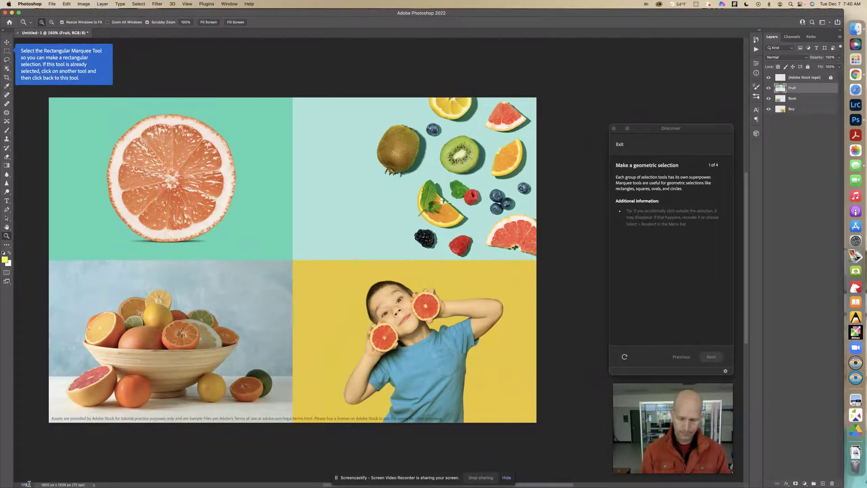
key("Return")
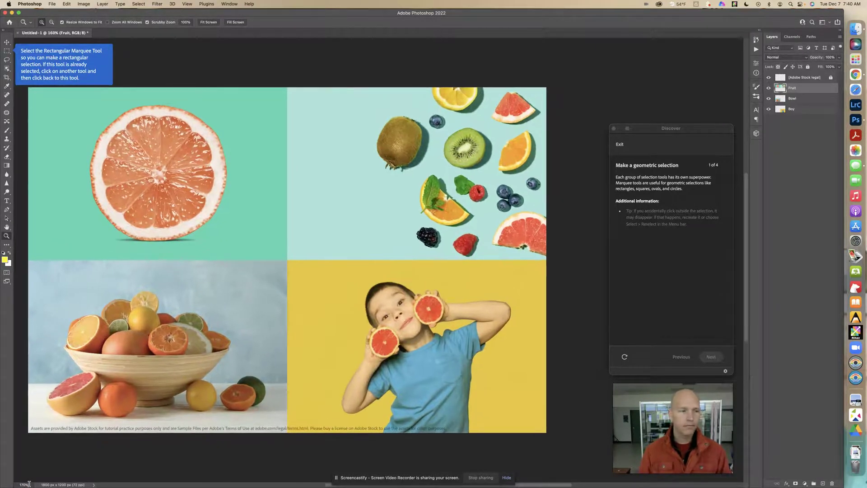
Step: Set the document zoom to 180% and bring the whole image into view beside the Discover panel
left_click(28, 483)
type("180")
key("Return")
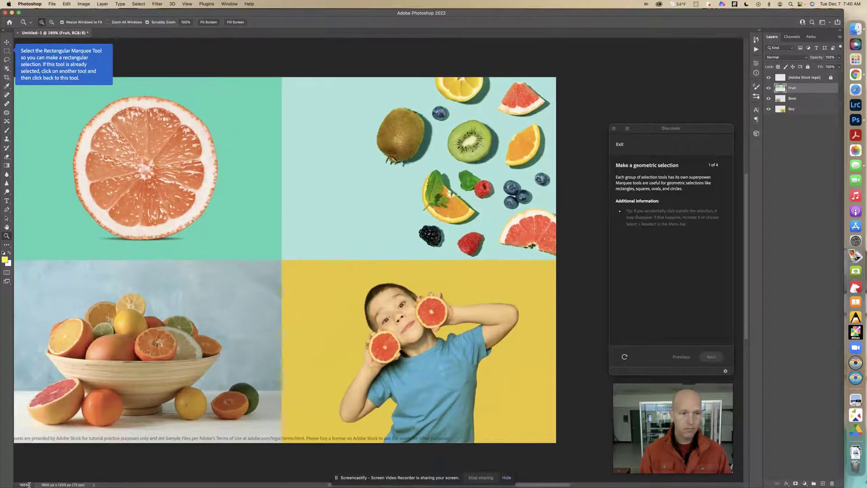
scroll(161, 337, "left", 3)
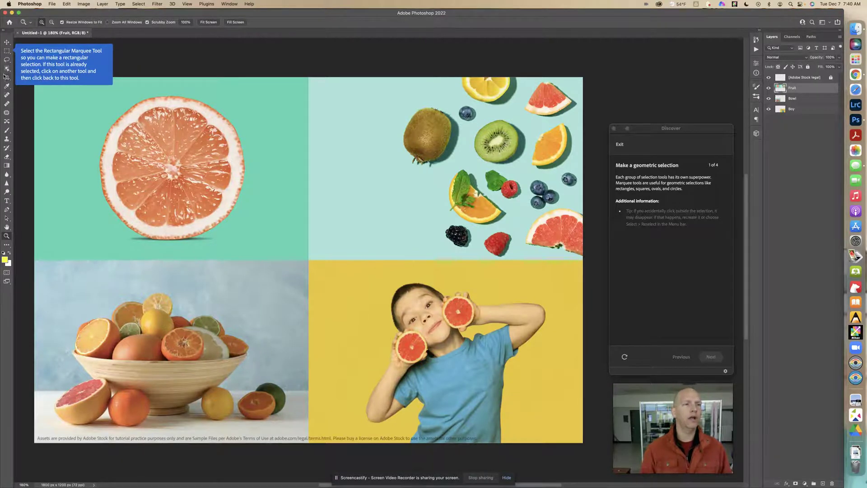
Step: Select the entire grapefruit image with its green background using the Rectangular Marquee tool, and advance the tutorial
left_click(7, 51)
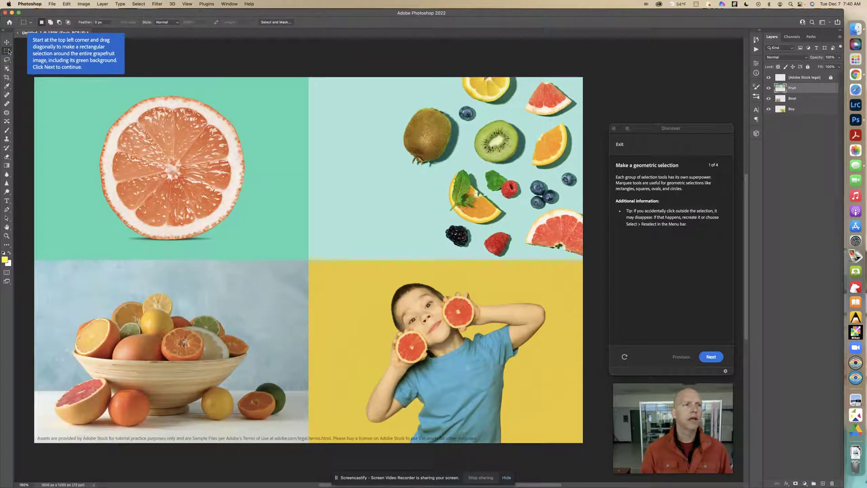
left_click(8, 52)
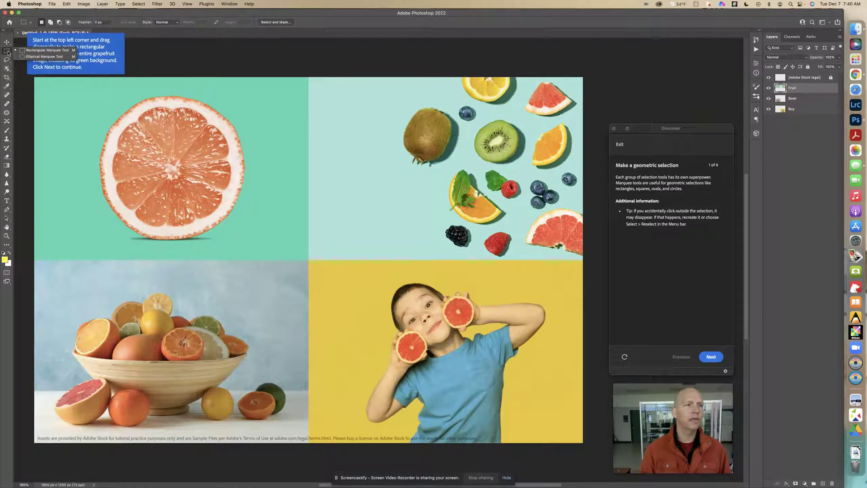
left_click(7, 52)
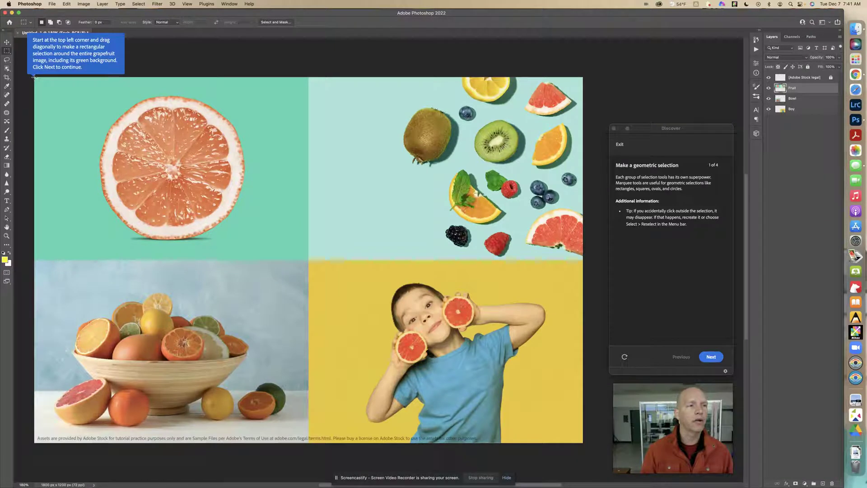
left_click_drag(34, 78, 310, 261)
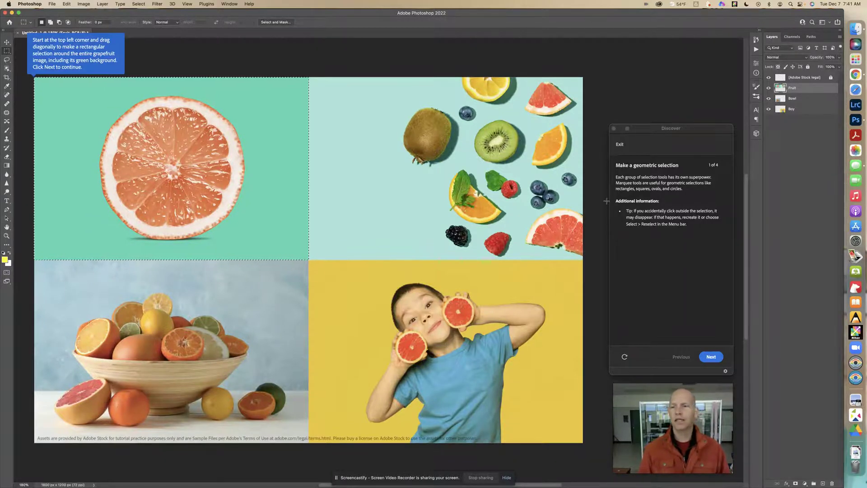
left_click(710, 357)
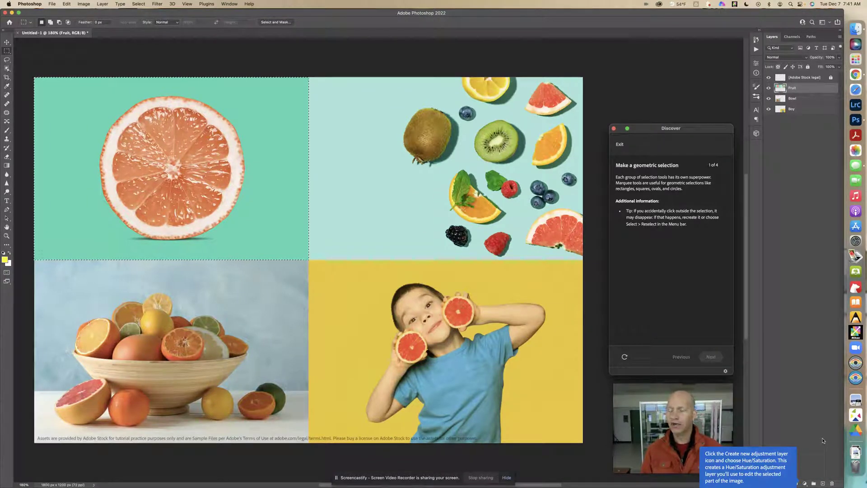
Step: Add a Hue/Saturation adjustment layer for the selected grapefruit area, set its Hue to +30, and continue to tutorial part 2
left_click(806, 482)
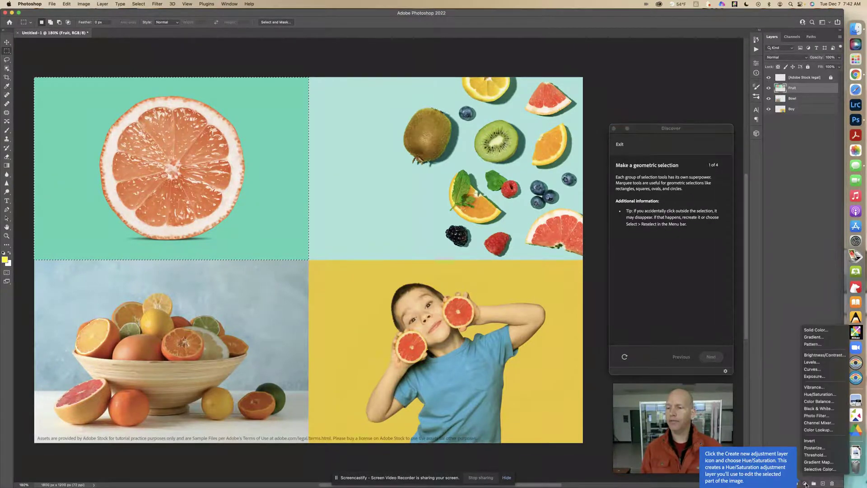
left_click(818, 395)
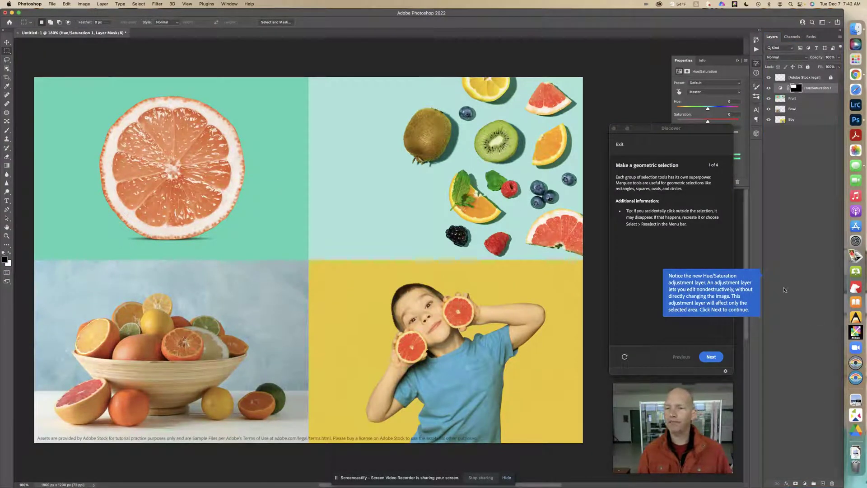
left_click_drag(692, 132, 609, 124)
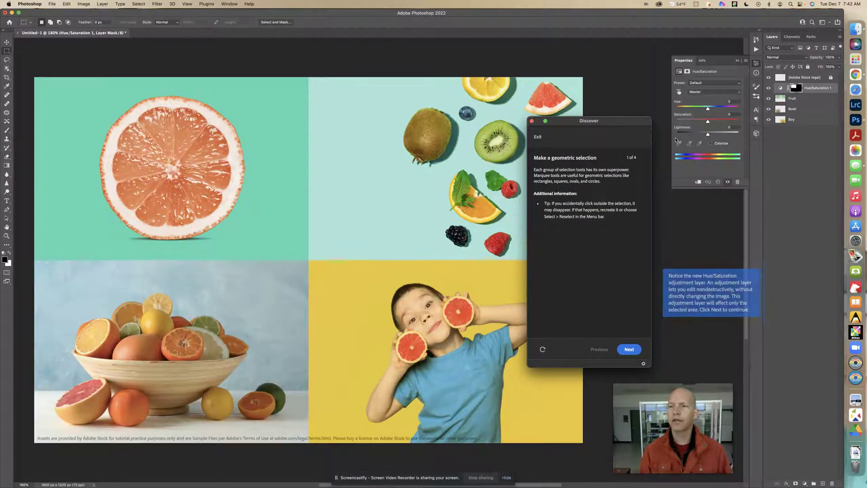
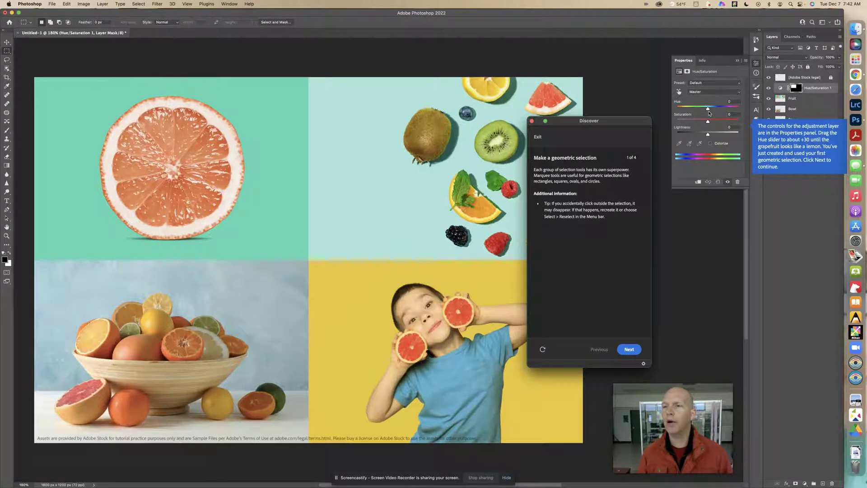
left_click_drag(708, 110, 717, 109)
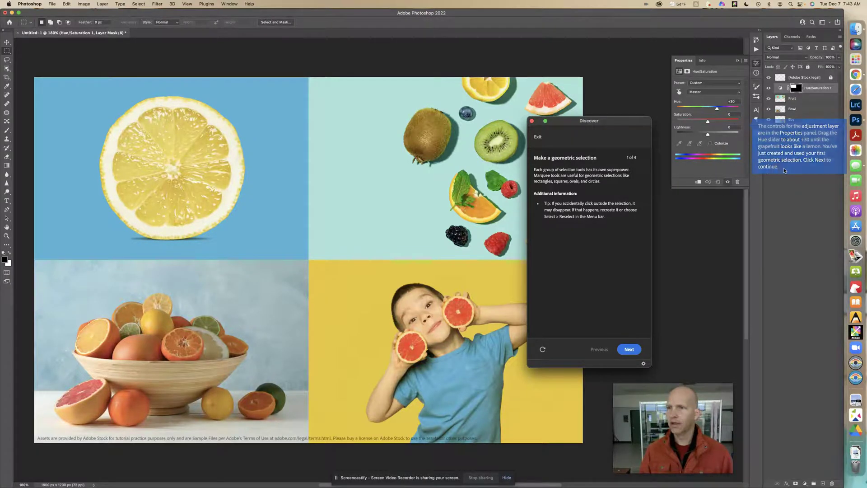
left_click(629, 351)
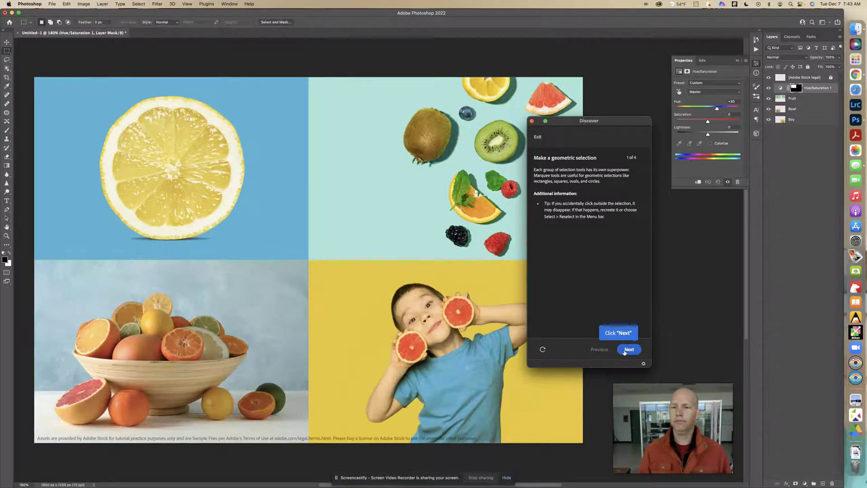
left_click(621, 353)
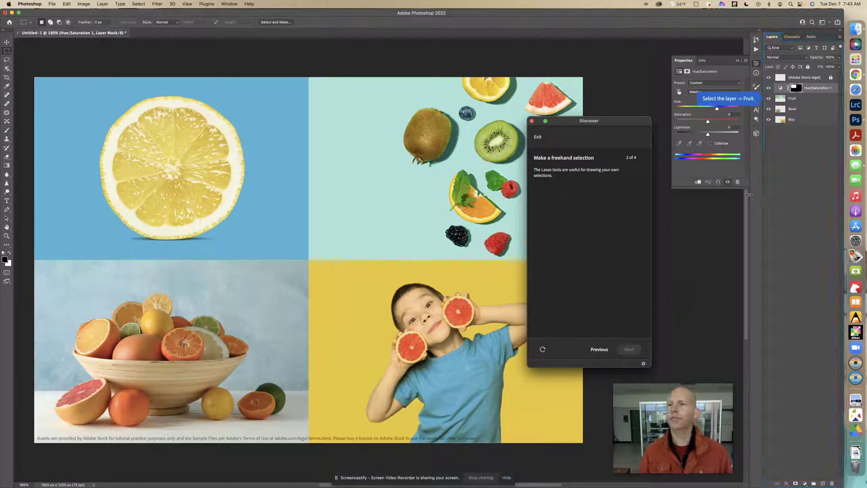
Step: Collapse the adjustment properties, move the Discover panel back off the fruit image, and select the Fruit layer
left_click(737, 61)
left_click_drag(631, 123, 710, 131)
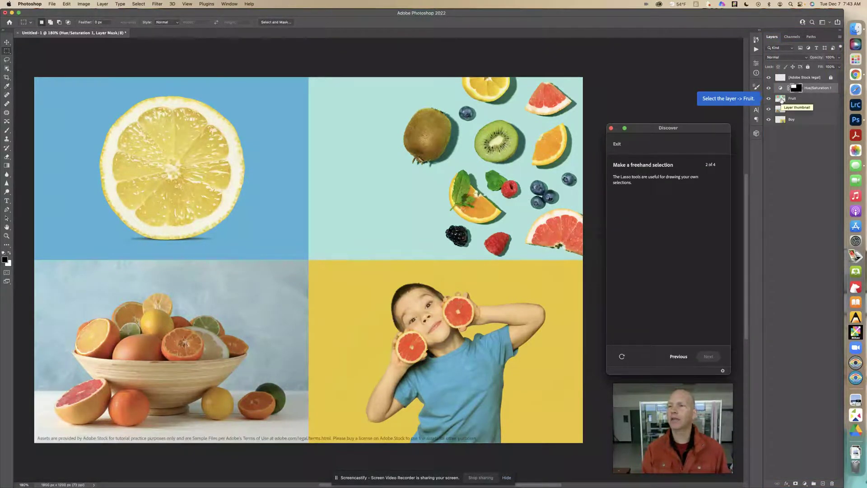
left_click(782, 99)
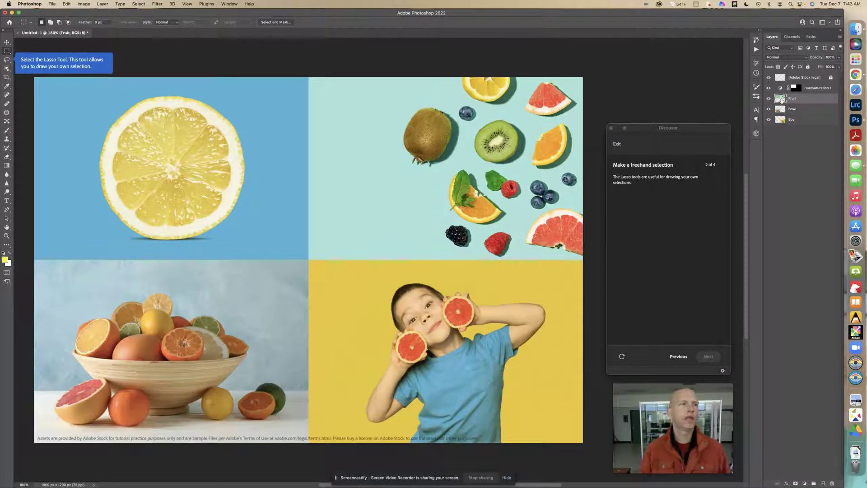
Step: Draw a freehand Lasso selection around the orange slice with mint in the fruit photo, and advance the tutorial
left_click(8, 61)
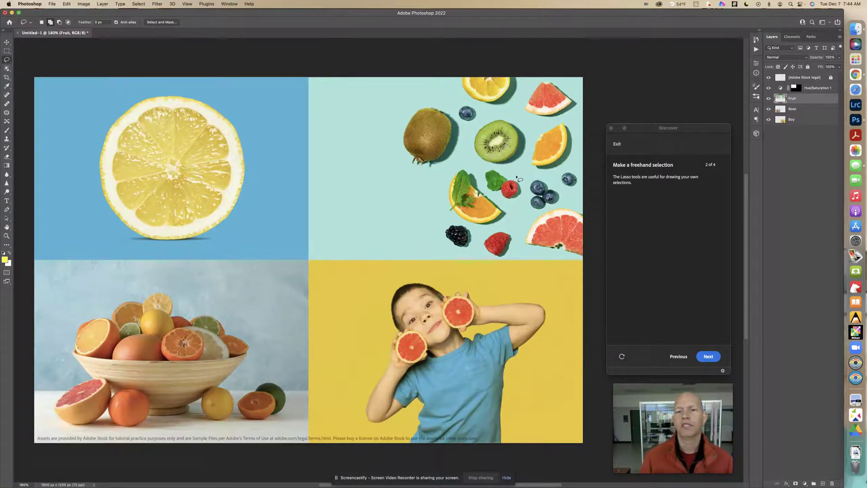
mouse_move(492, 196)
left_mouse_down()
mouse_move(506, 224)
mouse_move(476, 228)
mouse_move(438, 218)
mouse_move(439, 189)
mouse_move(456, 169)
mouse_move(470, 166)
mouse_move(492, 197)
left_mouse_up()
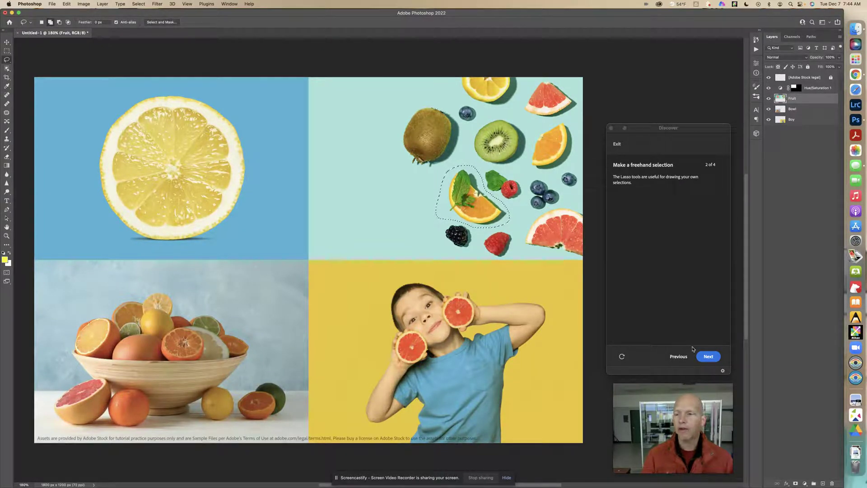
left_click(708, 357)
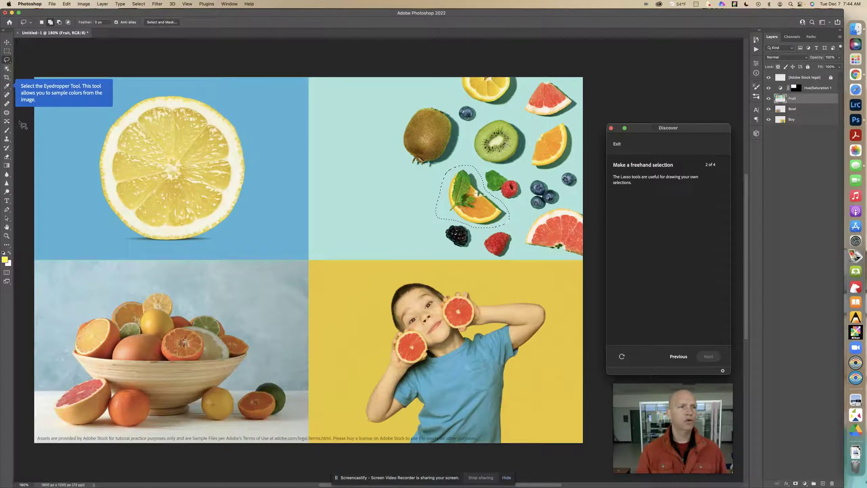
Step: Sample the light blue background of the fruit photo with the Eyedropper tool, and advance the tutorial
left_click(7, 86)
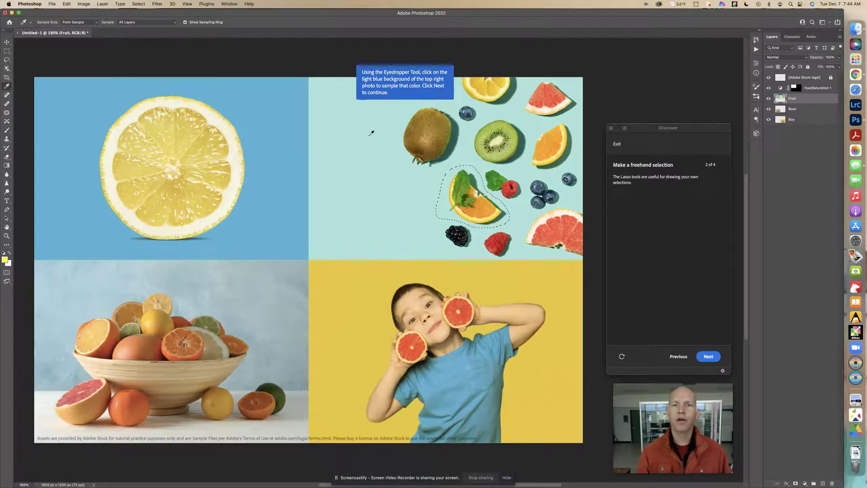
left_click(401, 181)
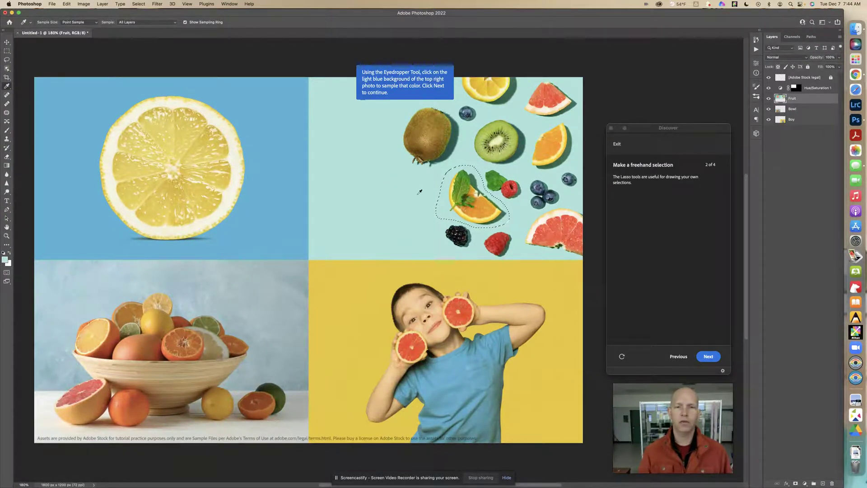
left_click(709, 358)
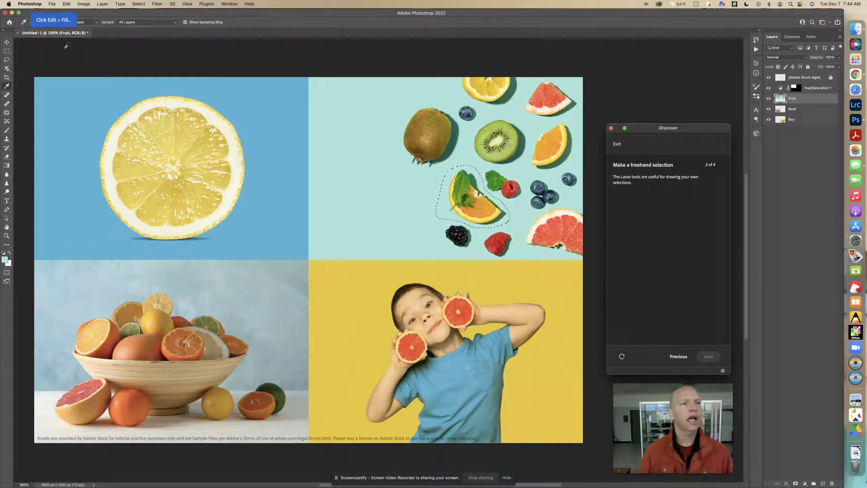
Step: Fill the lasso selection around the orange slice with the Foreground Color in Normal mode at 100% opacity
left_click(67, 4)
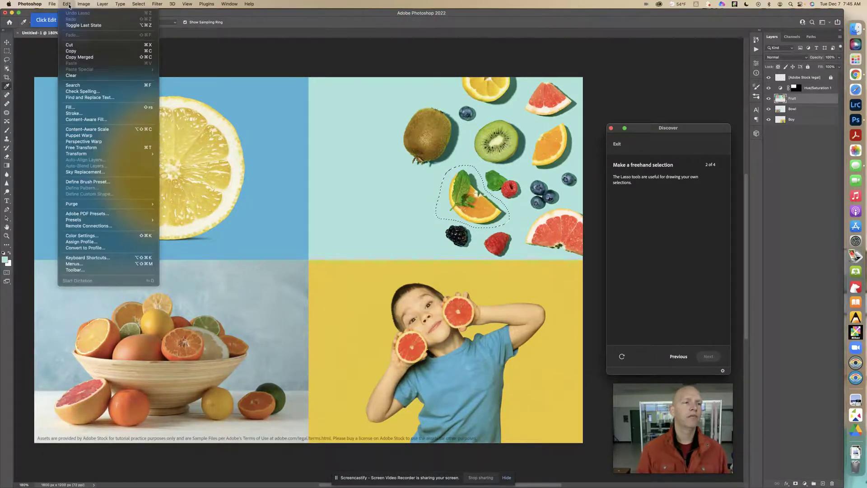
left_click(70, 107)
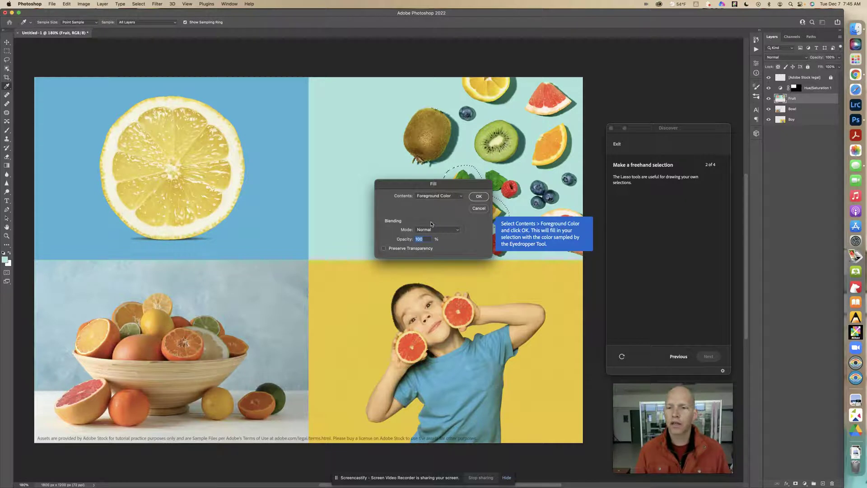
left_click(436, 197)
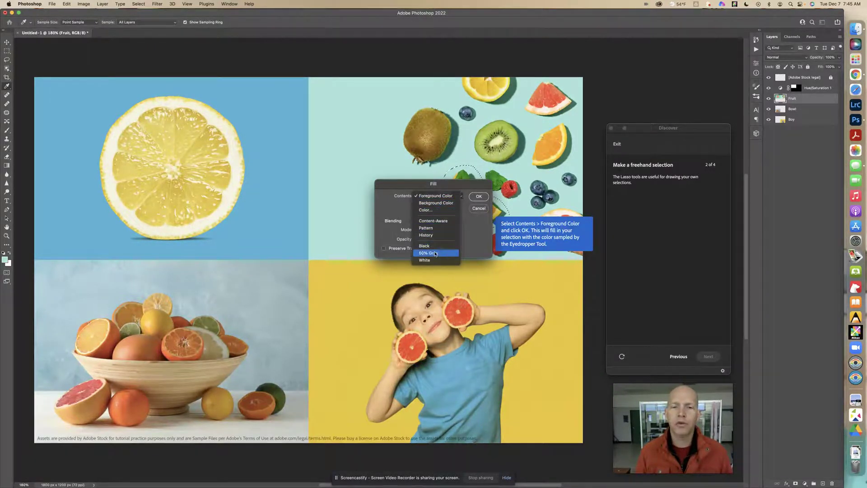
left_click(433, 197)
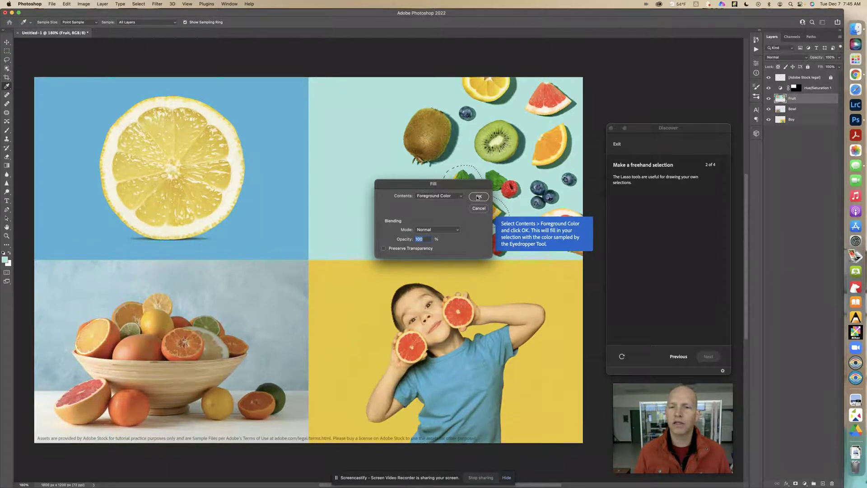
mouse_move(465, 191)
left_mouse_down()
mouse_move(374, 167)
mouse_move(366, 208)
left_mouse_up()
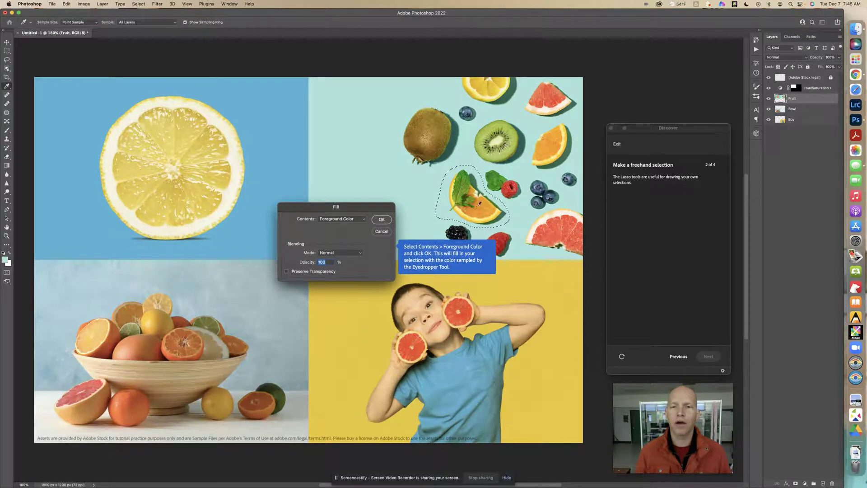
left_click(382, 219)
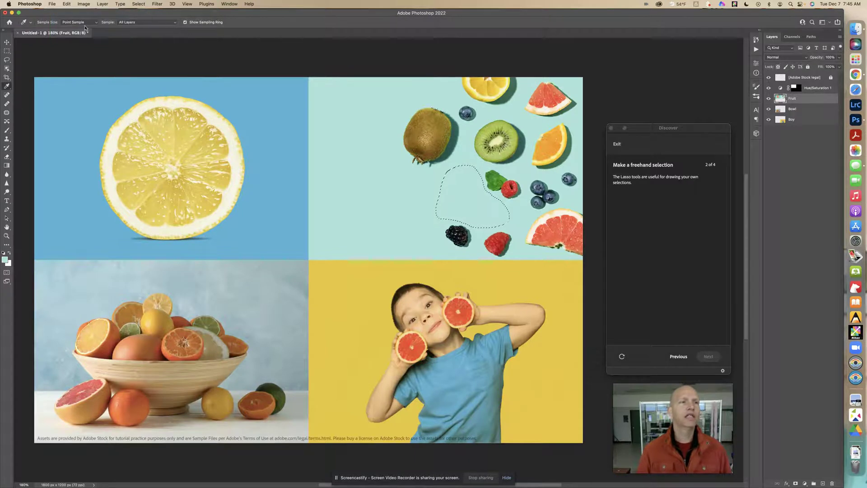
Step: Deselect the filled area and continue to tutorial part 3
left_click(138, 4)
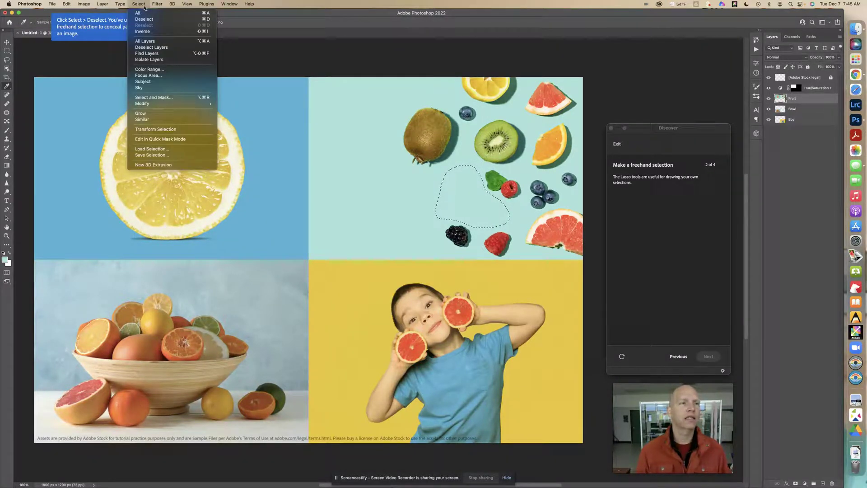
left_click(142, 5)
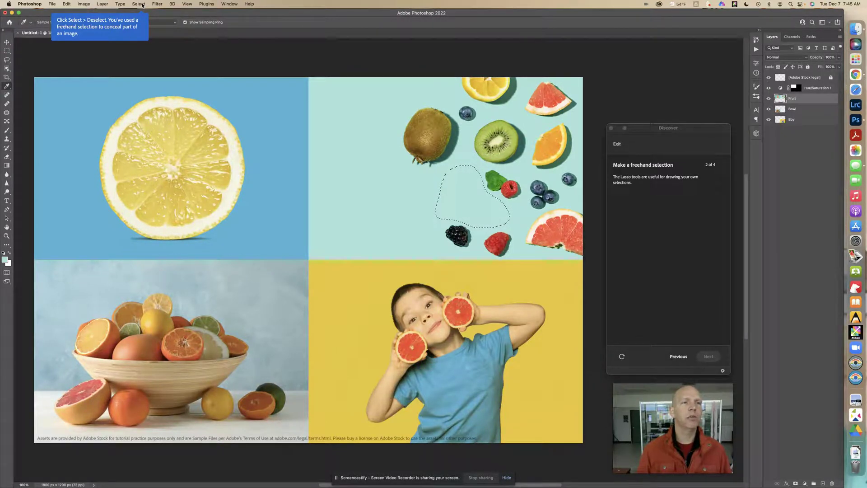
left_click(142, 5)
left_click(148, 21)
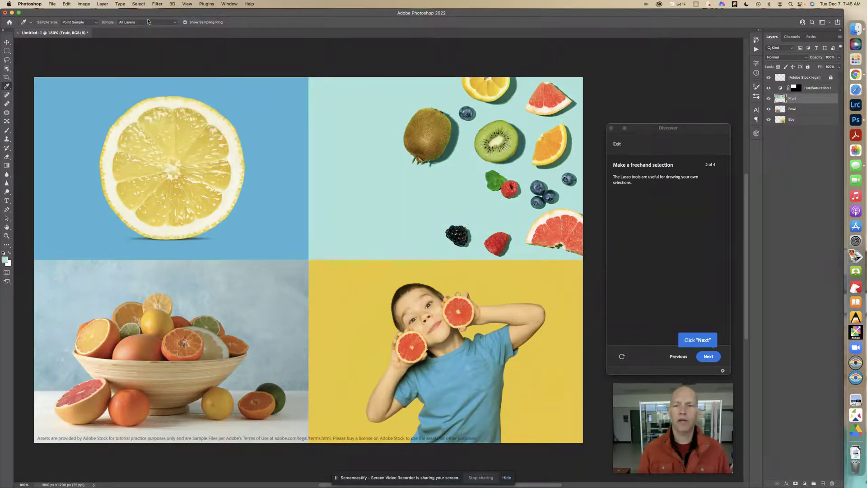
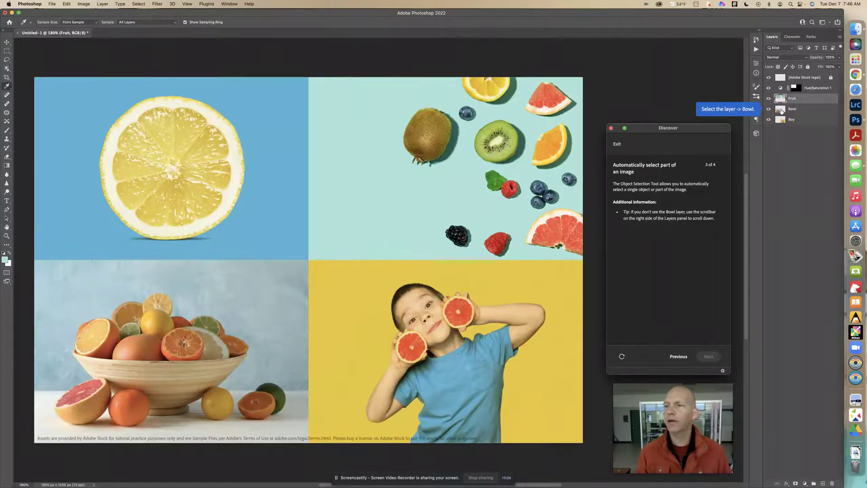
Step: Select the Bowl layer and use the Object Selection tool to select the fruit piled in the bowl
left_click(781, 111)
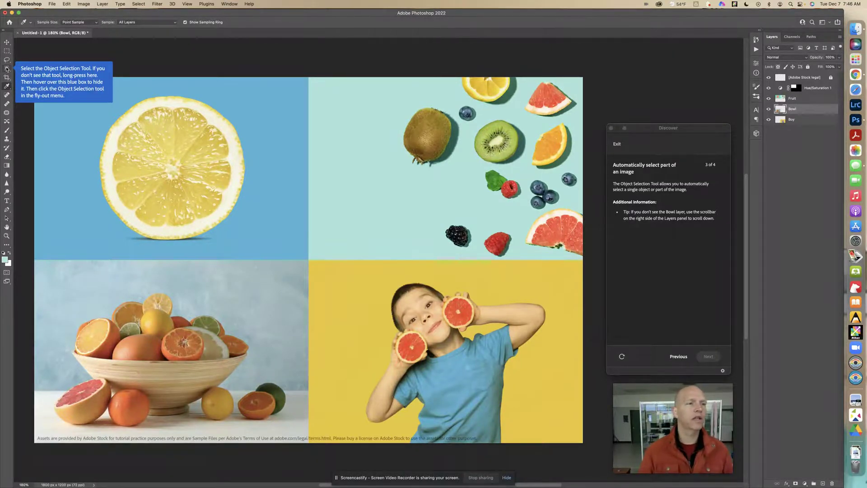
left_click(7, 69)
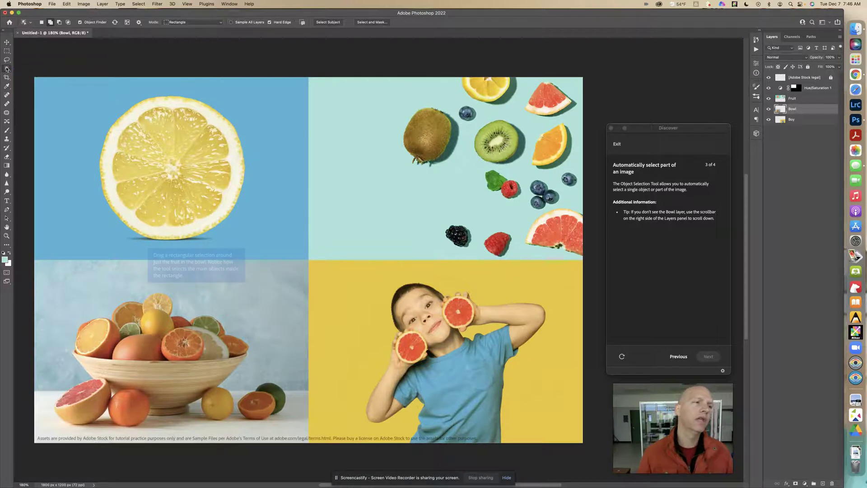
right_click(7, 69)
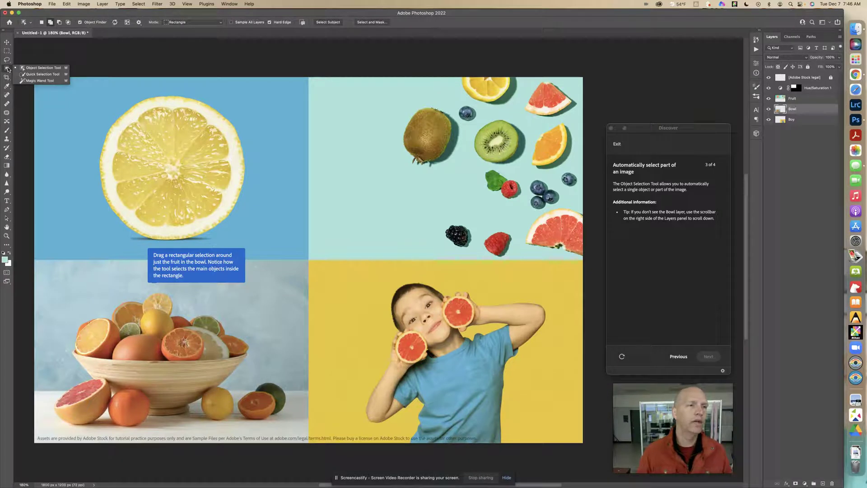
left_click(41, 68)
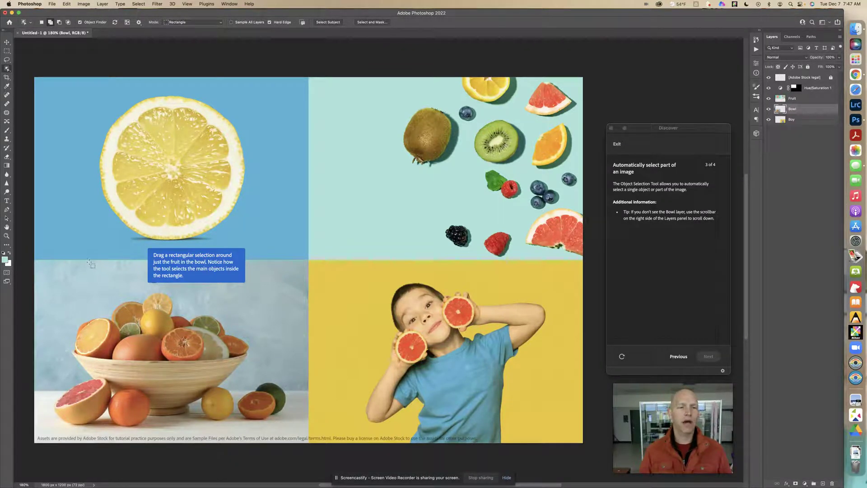
left_click_drag(71, 284, 252, 374)
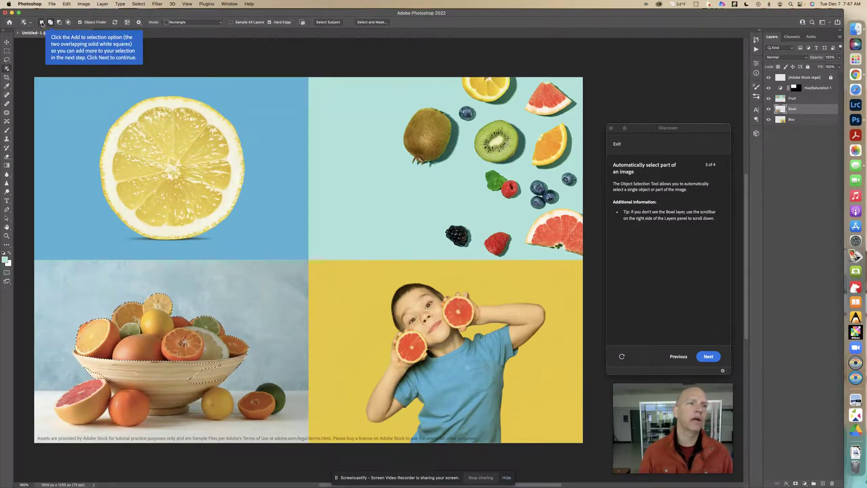
Step: Set the Object Selection tool to Add to selection, and add the loose fruit on the table around the bowl
left_click(50, 23)
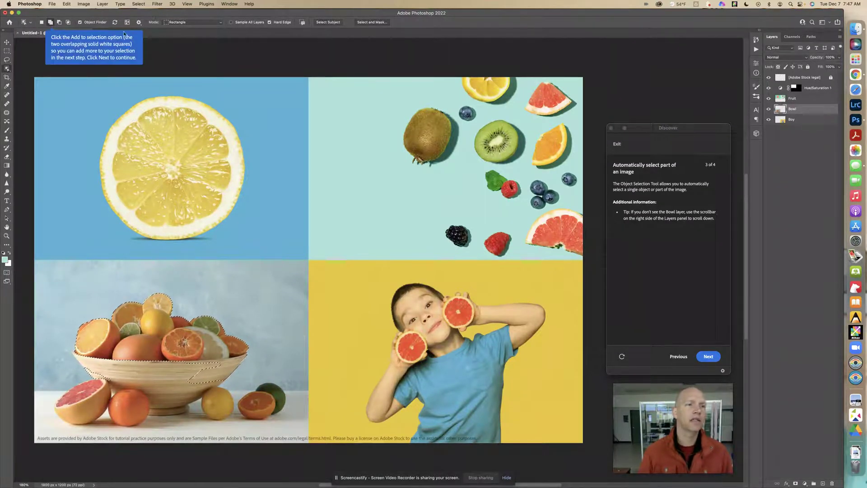
left_click(709, 359)
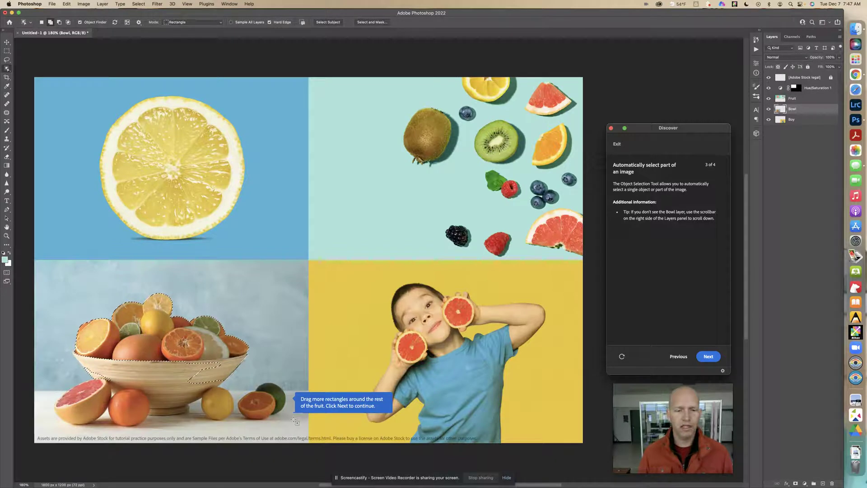
left_click_drag(288, 418, 242, 378)
left_click_drag(236, 422, 205, 381)
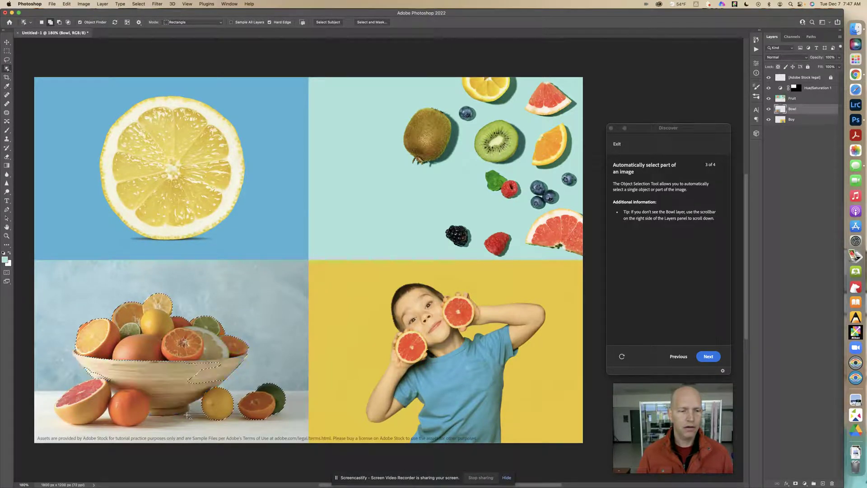
left_click_drag(151, 425, 55, 374)
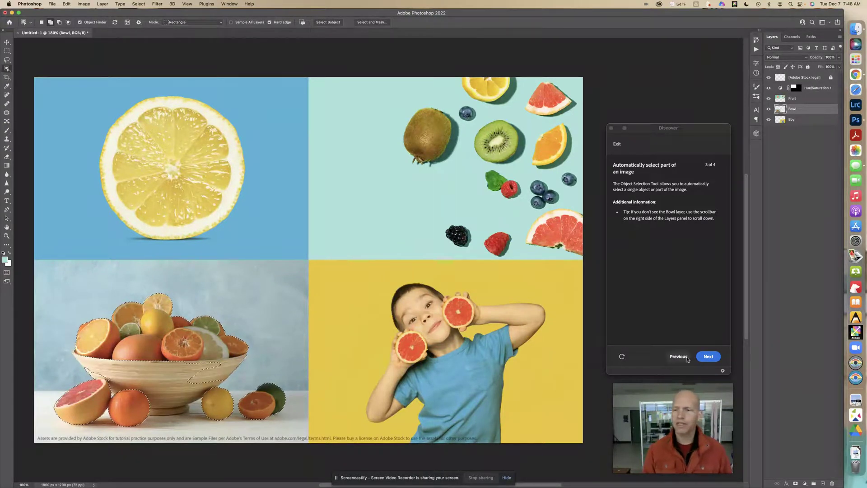
Step: Advance to the tutorial's adjustment layer instruction, and add the wooden bowl to the fruit selection
left_click(708, 356)
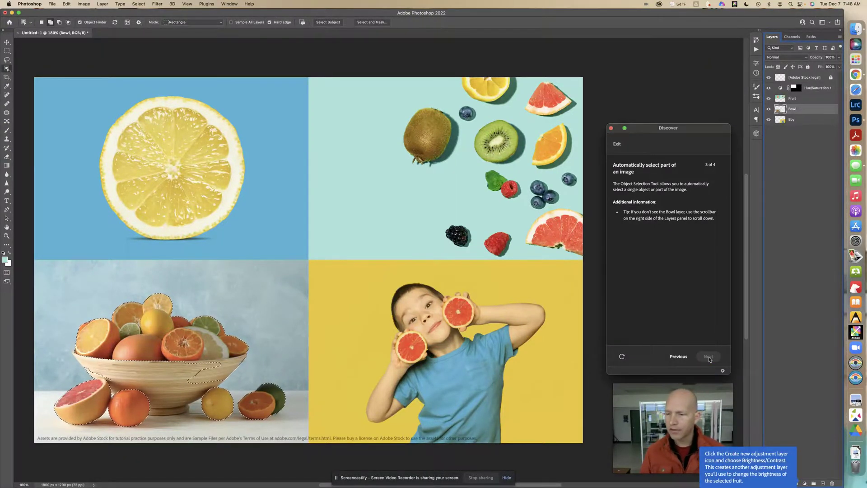
left_click(180, 380)
left_click(188, 409)
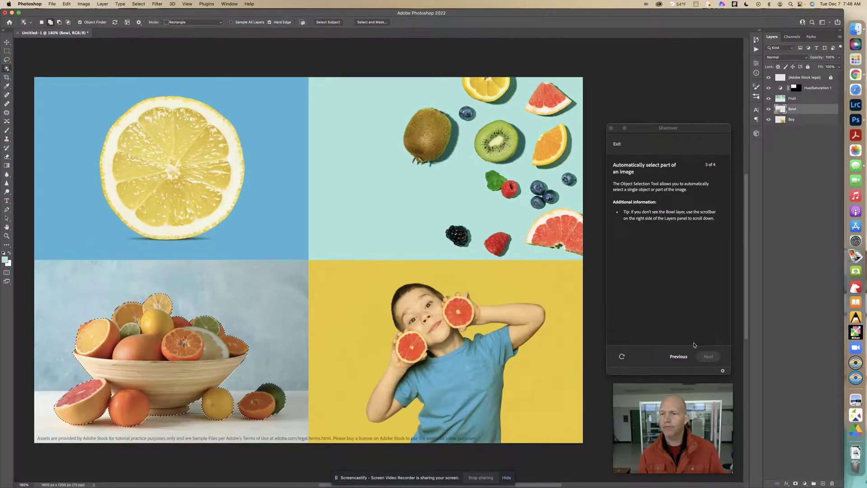
Step: Go back to tutorial part 2, return to part 3, and reselect the Bowl layer
left_click(678, 357)
left_click(678, 358)
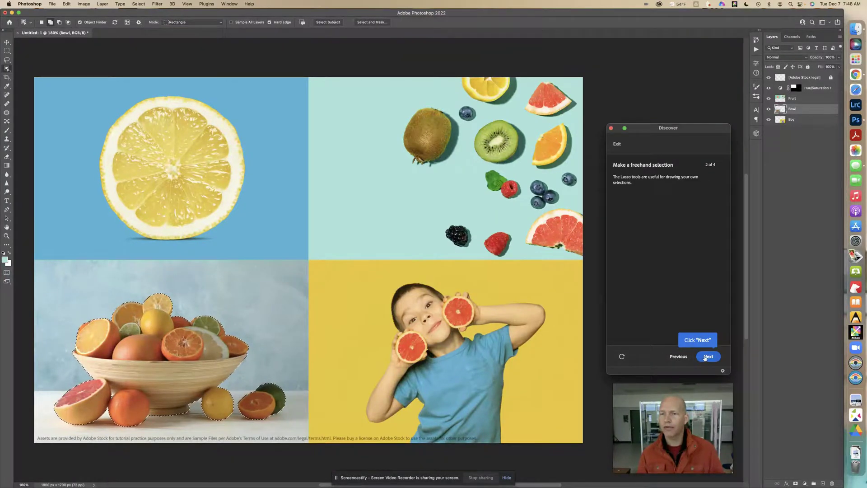
left_click(707, 356)
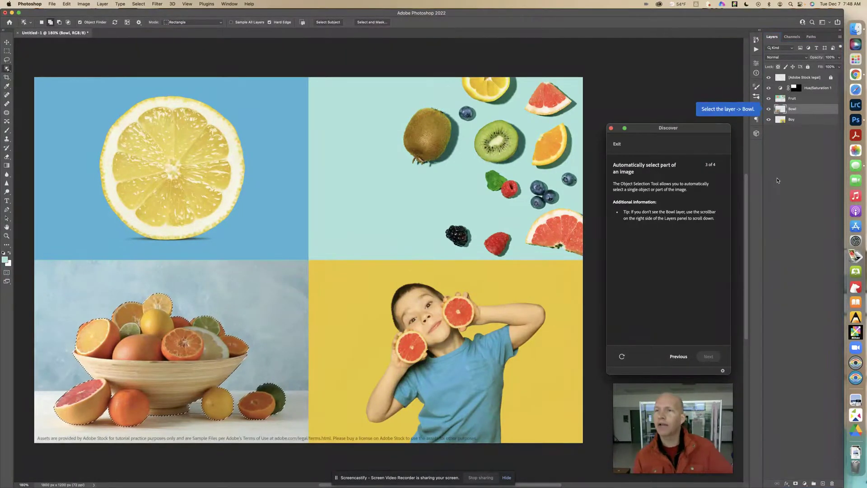
left_click(781, 111)
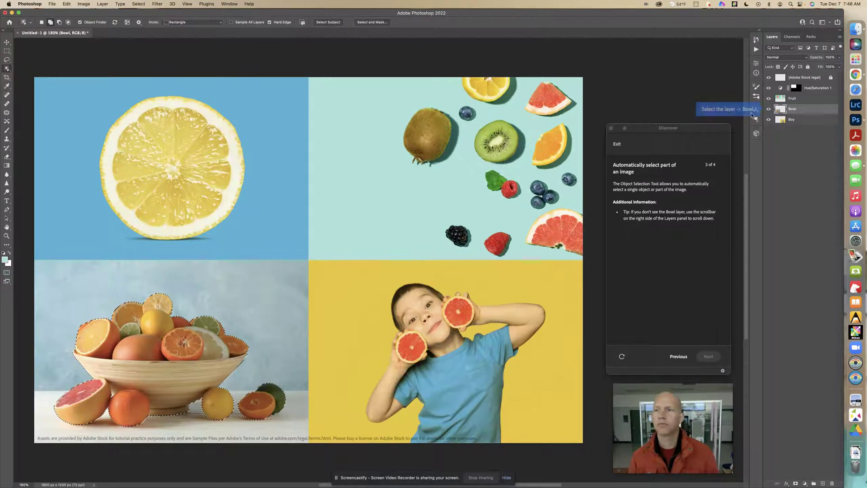
left_click(782, 100)
left_click(778, 110)
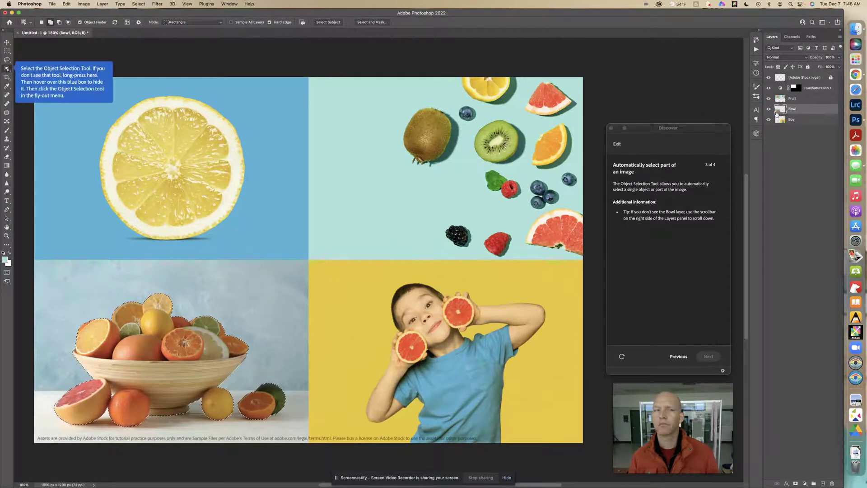
Step: Choose the Object Selection tool with Add to selection again, and advance to the tutorial's instruction for the remaining fruit
left_click(11, 69)
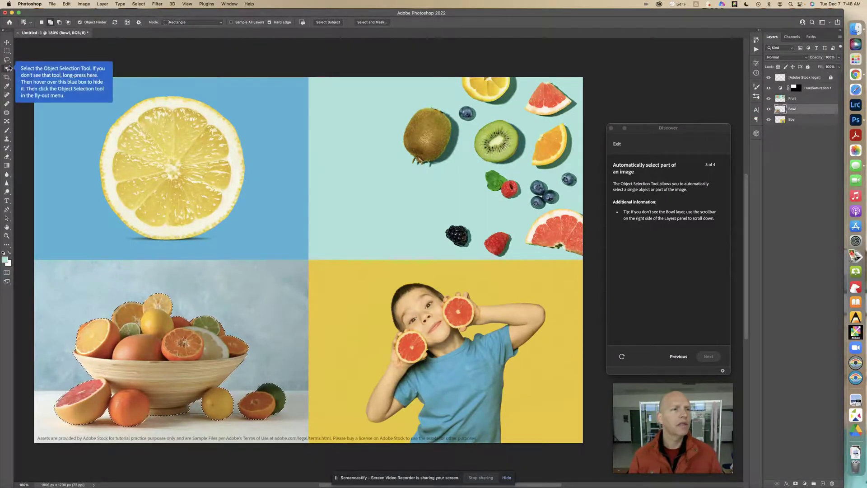
left_click(9, 68)
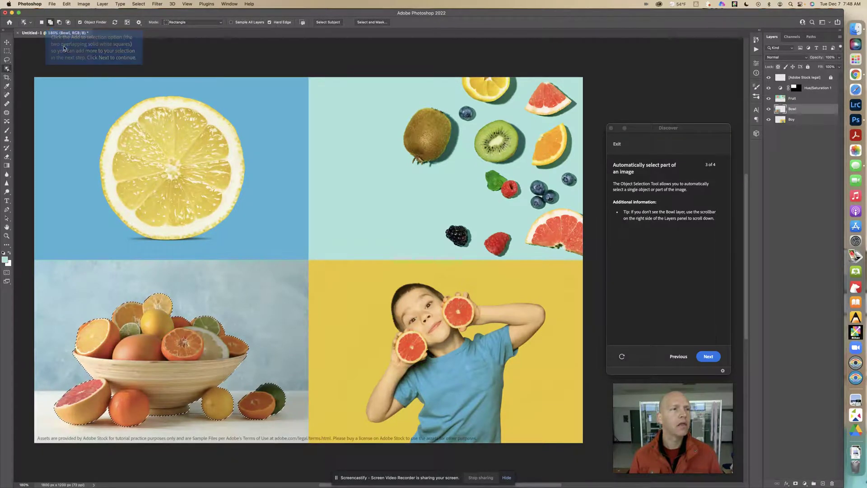
left_click(50, 24)
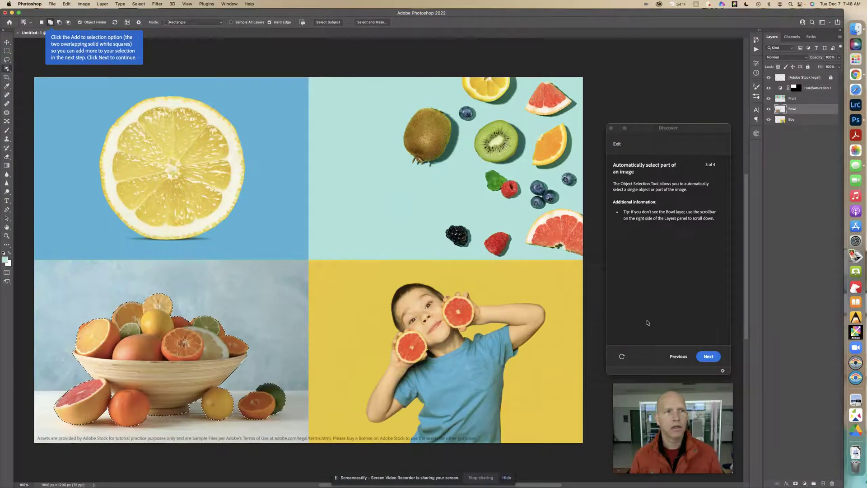
left_click(708, 357)
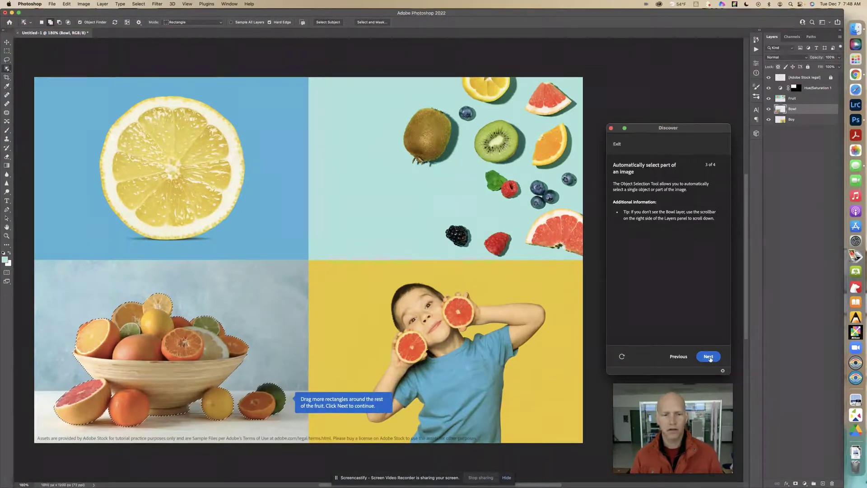
Step: Advance to the tutorial's adjustment layer instruction, and add a Brightness/Contrast adjustment layer for the selected fruit in the bowl image
left_click(709, 356)
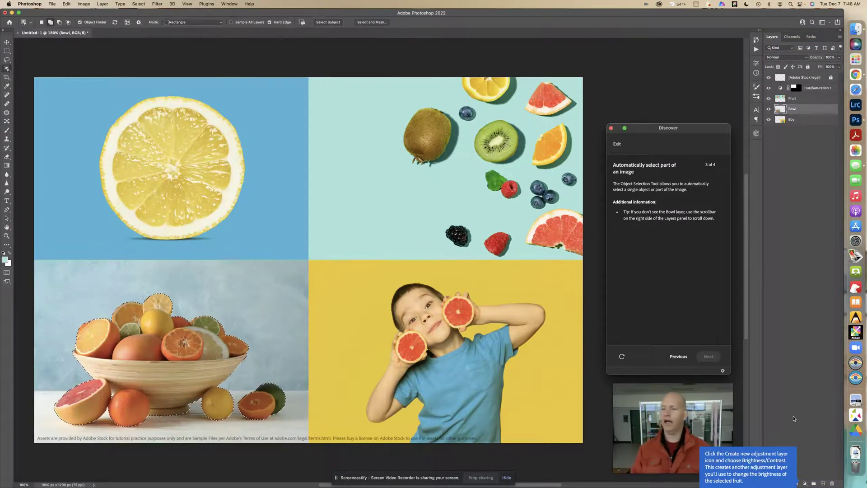
left_click(804, 483)
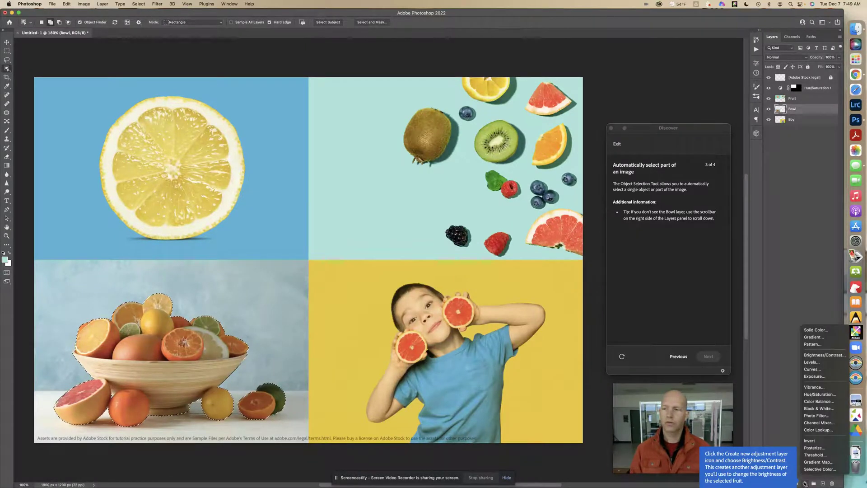
left_click(816, 355)
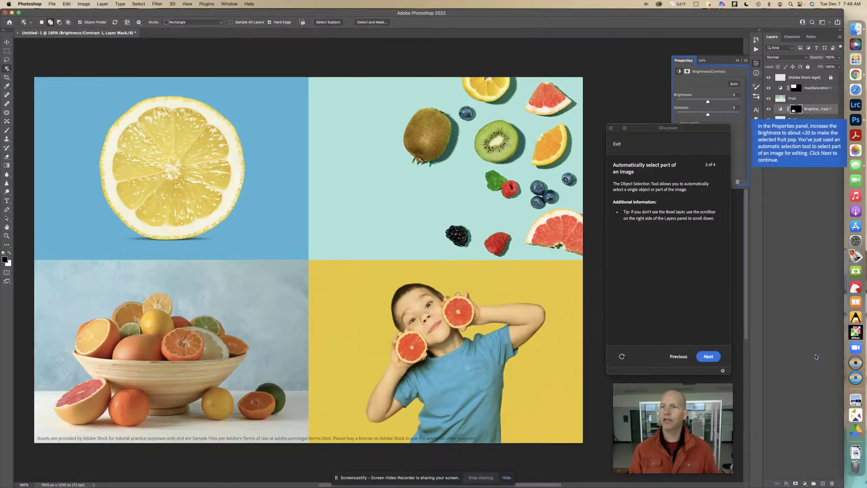
Step: Uncover the adjustment's properties, and set the Brightness of the selected bowl fruit to 20
left_click_drag(694, 130, 607, 125)
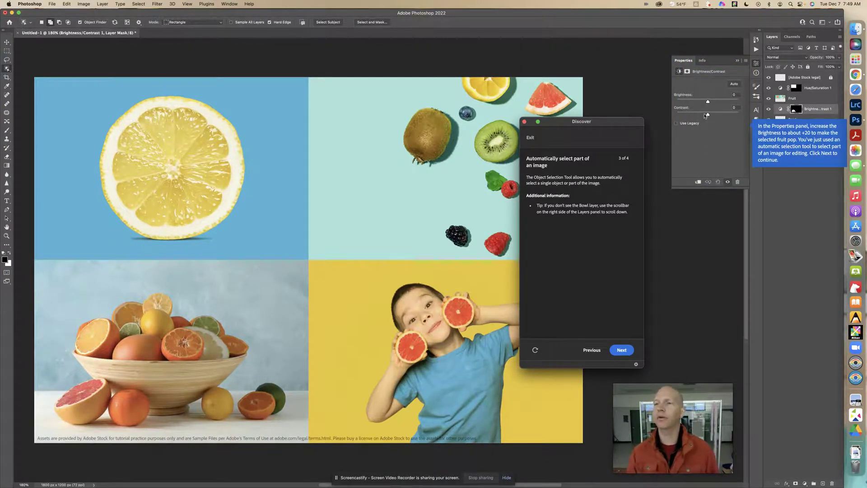
left_click_drag(707, 103, 711, 103)
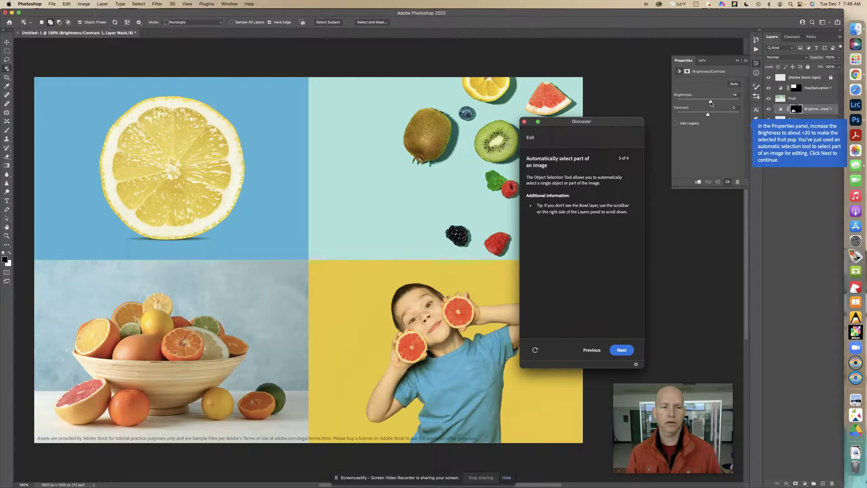
left_click_drag(711, 103, 712, 103)
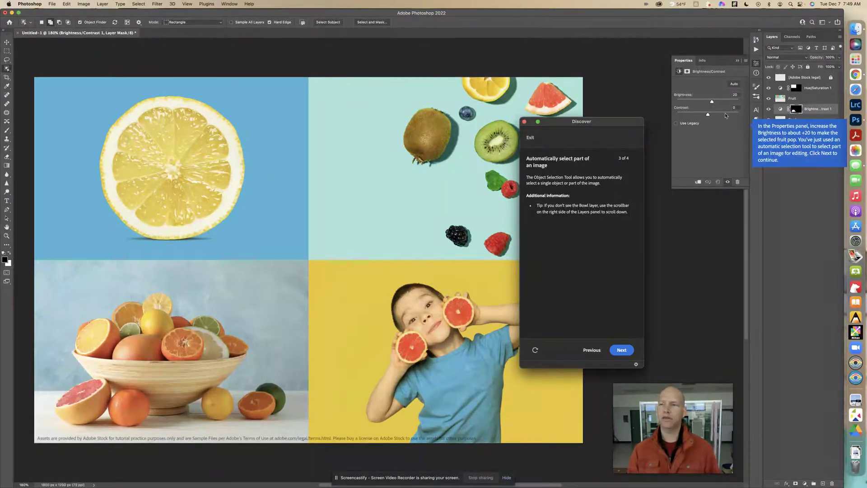
left_click(737, 62)
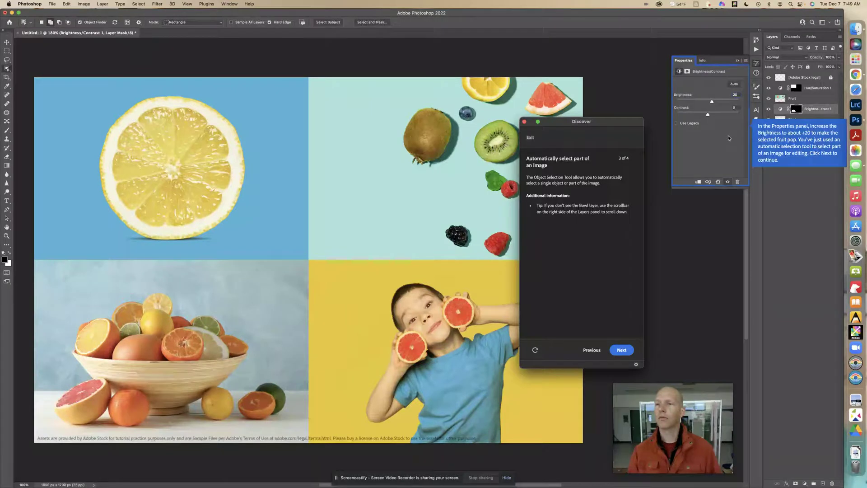
left_click(761, 211)
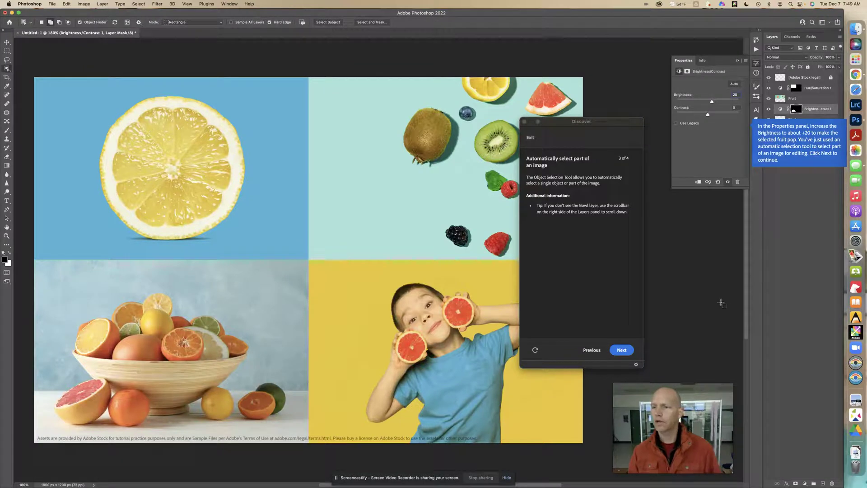
Step: Collapse the adjustment properties, and advance the tutorial to part 4 on selecting a subject
left_click(622, 349)
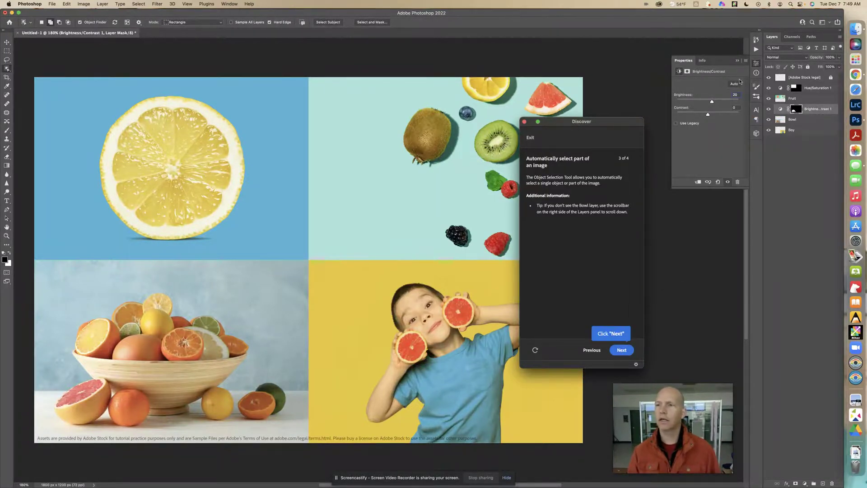
left_click(737, 60)
left_click_drag(617, 125, 708, 130)
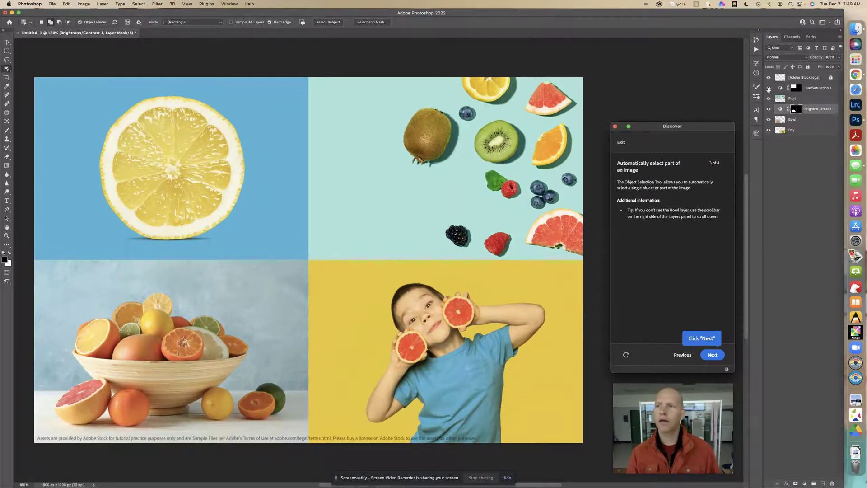
left_click(712, 355)
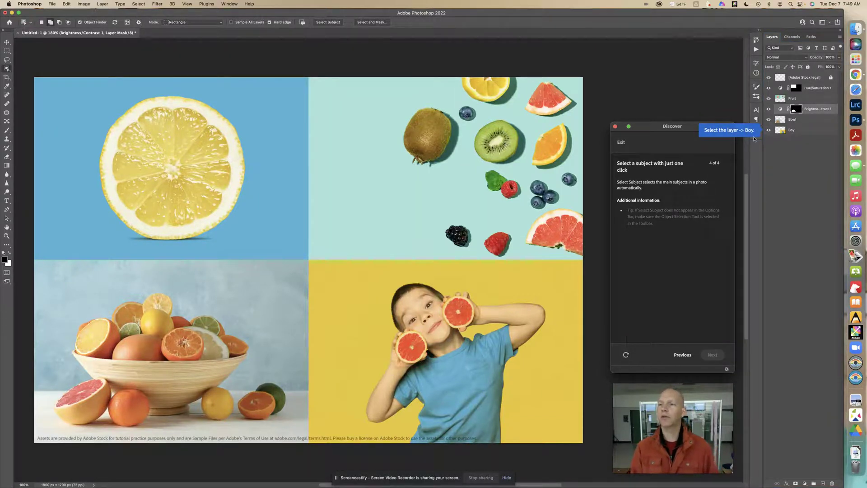
Step: Make the Boy layer active, and select the boy automatically with the Subject selection command
left_click(781, 132)
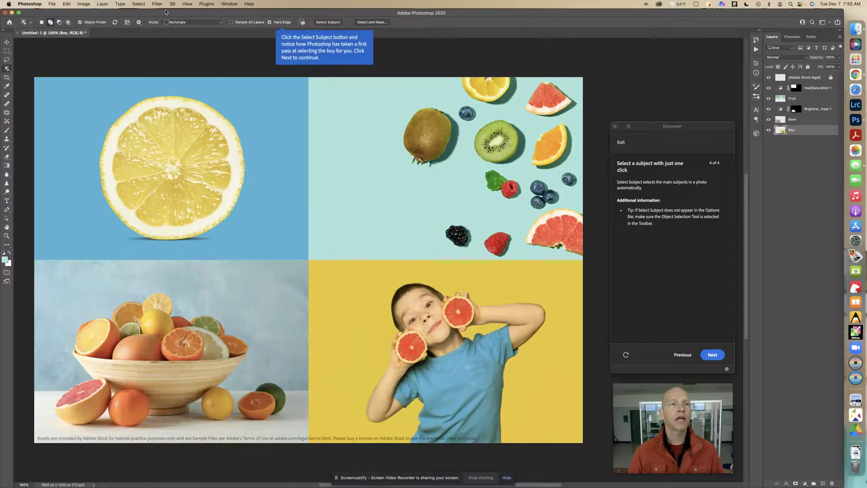
left_click(139, 4)
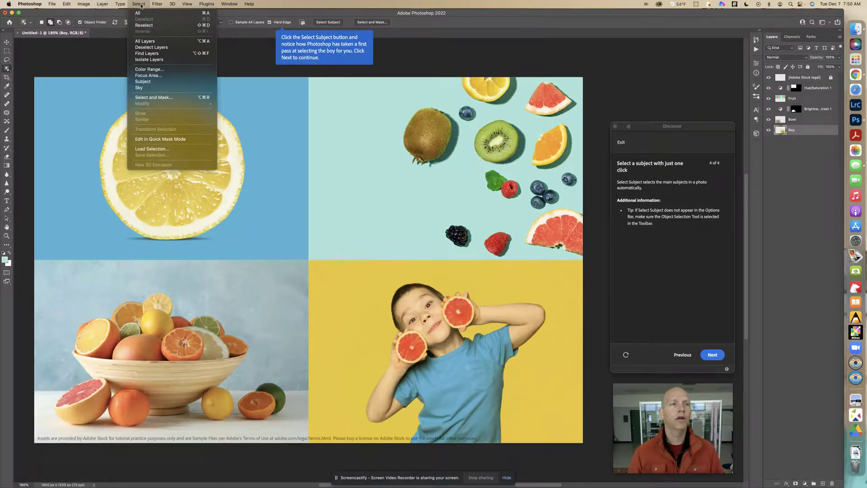
left_click(170, 83)
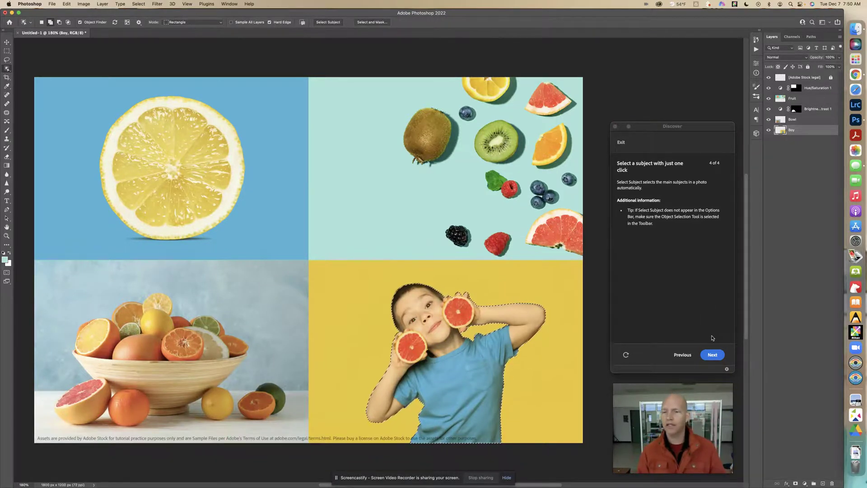
Step: Advance to the tutorial's adjustment layer instruction, and add a Color Balance adjustment layer for the selected boy
left_click(711, 355)
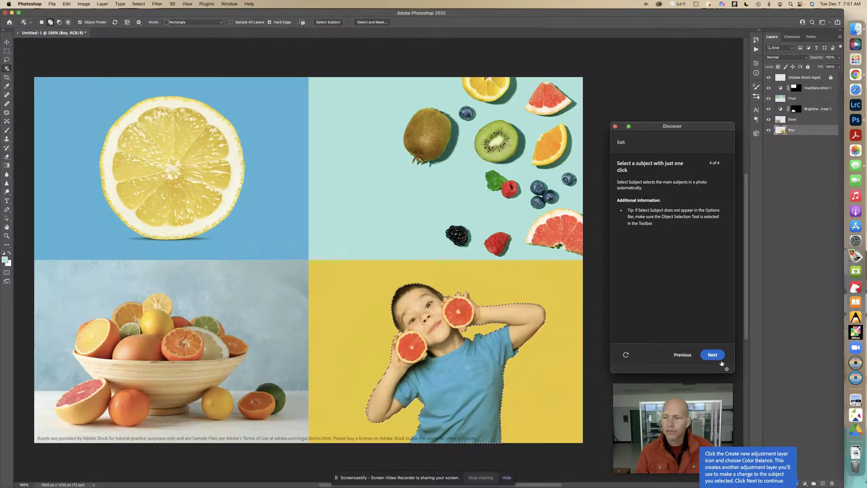
left_click(804, 484)
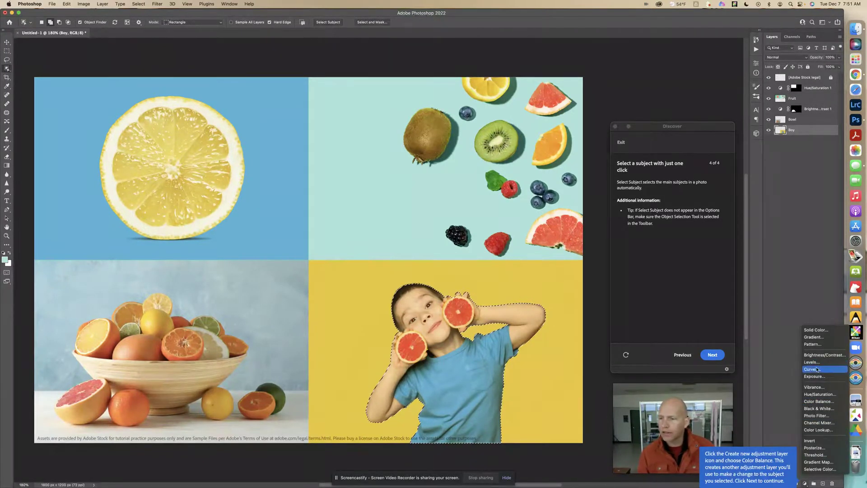
left_click(821, 400)
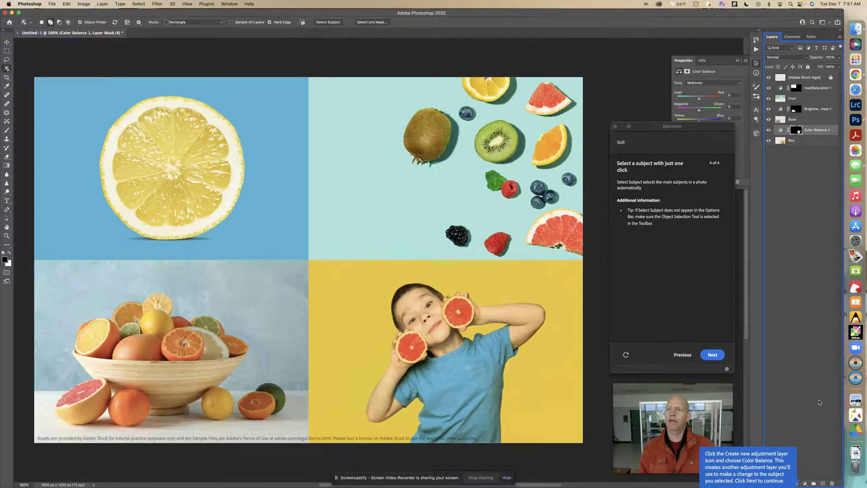
Step: Uncover the Color Balance properties, advance the tutorial, and set the Yellow/Blue balance of the boy to +50
left_click_drag(689, 128, 324, 95)
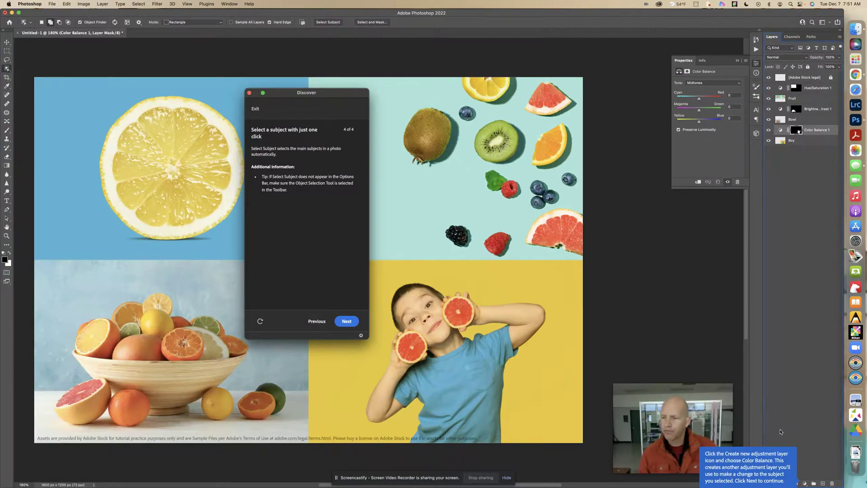
left_click(347, 321)
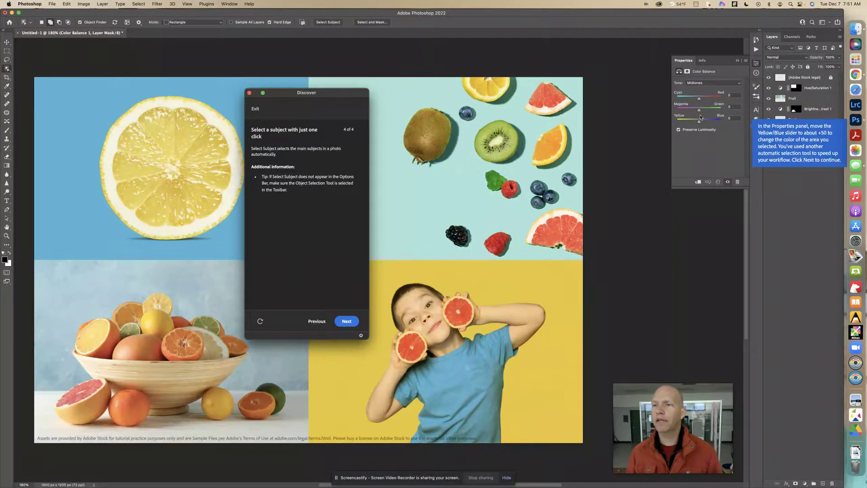
left_click_drag(698, 123, 710, 124)
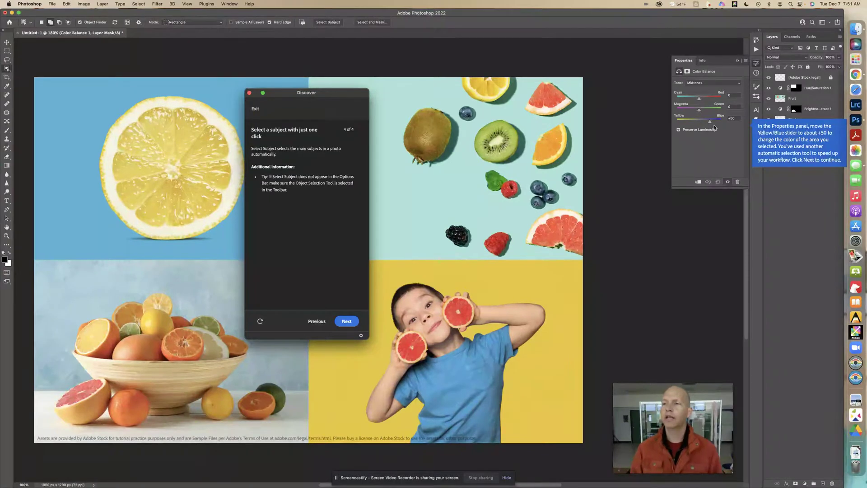
Step: Complete the tutorial, move its window off the image, and collapse the Color Balance properties
left_click(349, 320)
left_click_drag(321, 94, 683, 129)
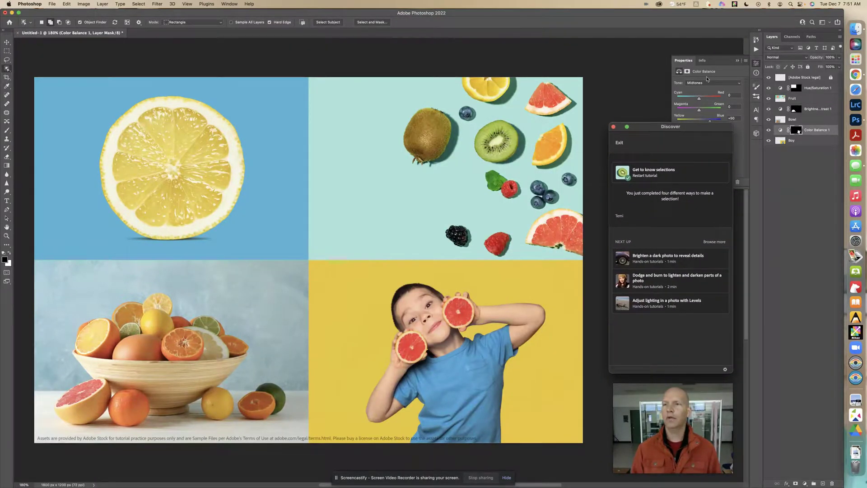
left_click(737, 60)
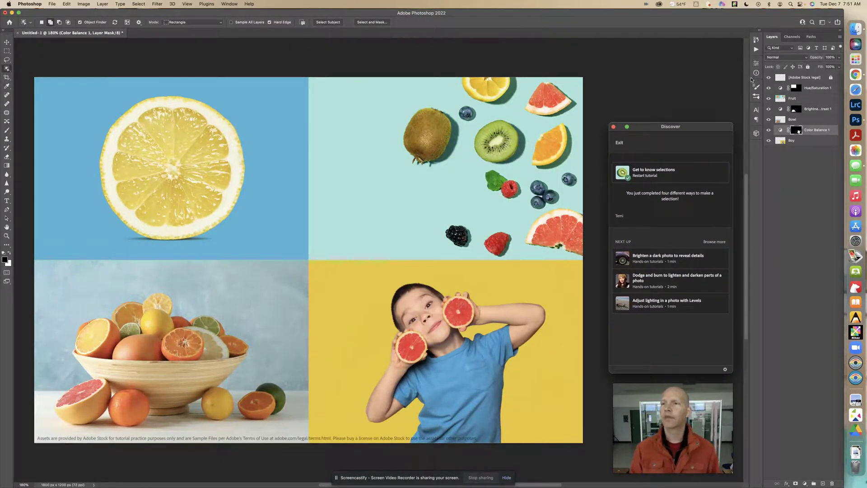
Step: Hide the Adobe Stock legal layer, and compare the image with the Hue/Saturation adjustment off and on
left_click(768, 78)
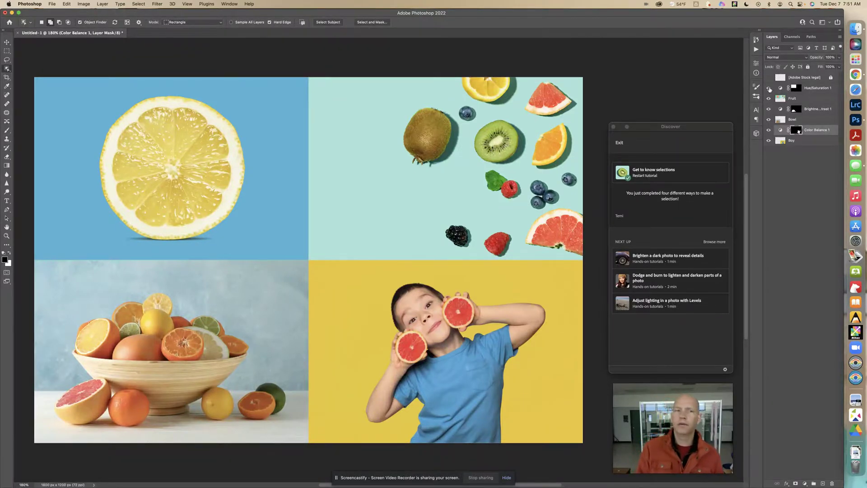
left_click(768, 88)
left_click(769, 88)
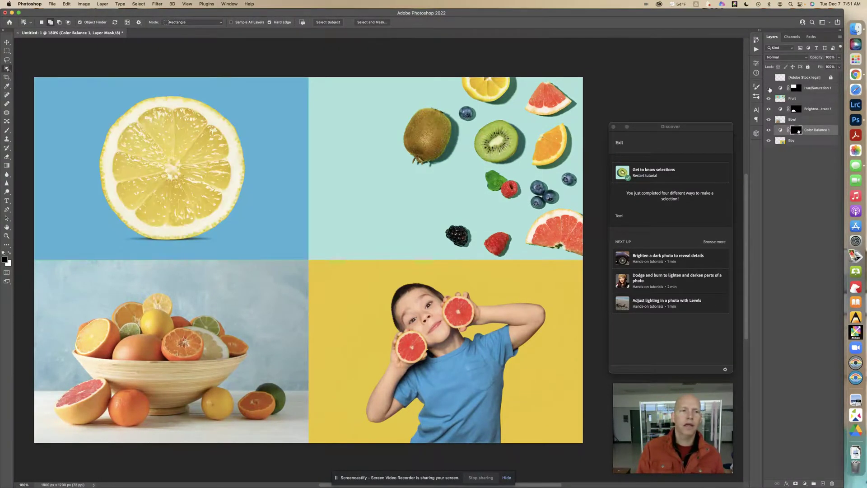
left_click(769, 89)
left_click(770, 89)
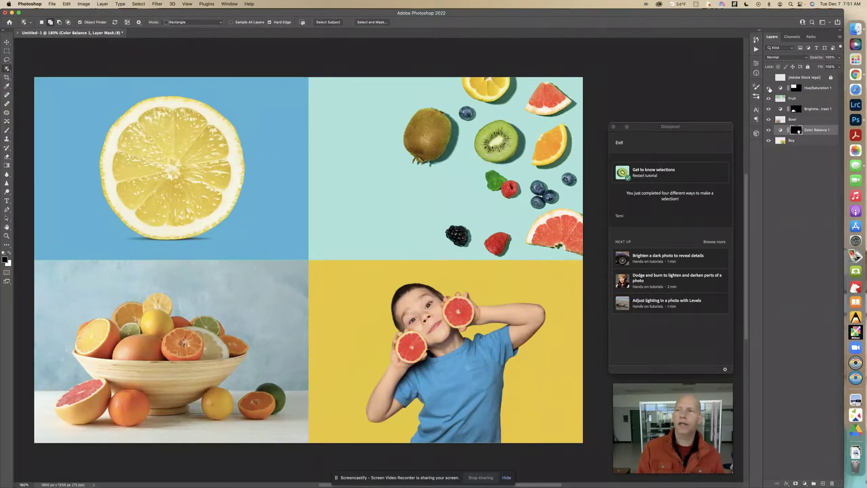
Step: Compare the image with the Fruit layer, the Brightness/Contrast adjustment and the Bowl layer each hidden and shown again
left_click(768, 99)
left_click(768, 99)
left_click(769, 110)
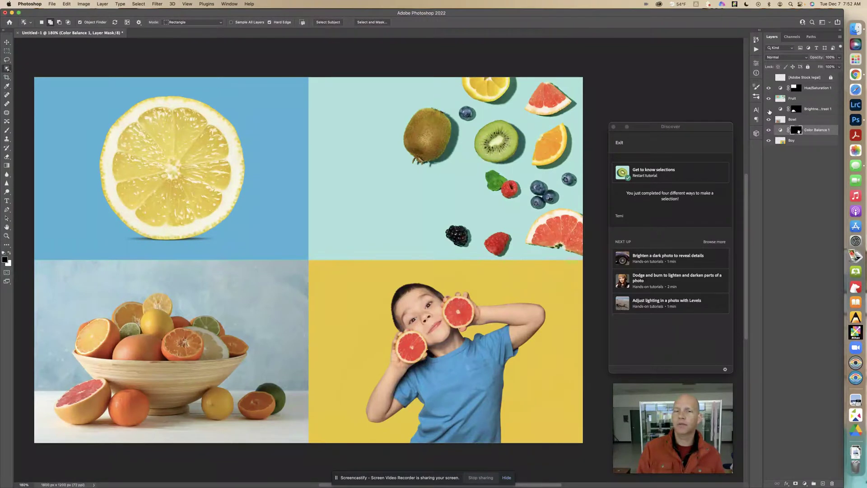
left_click(769, 110)
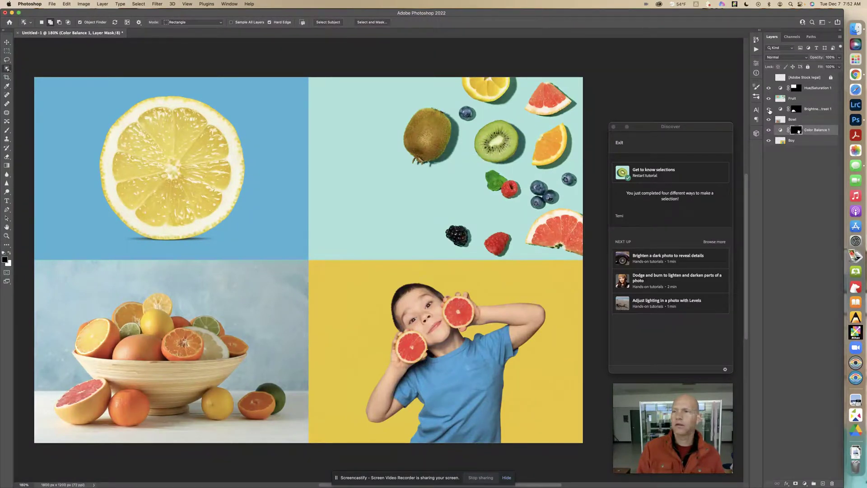
left_click(769, 98)
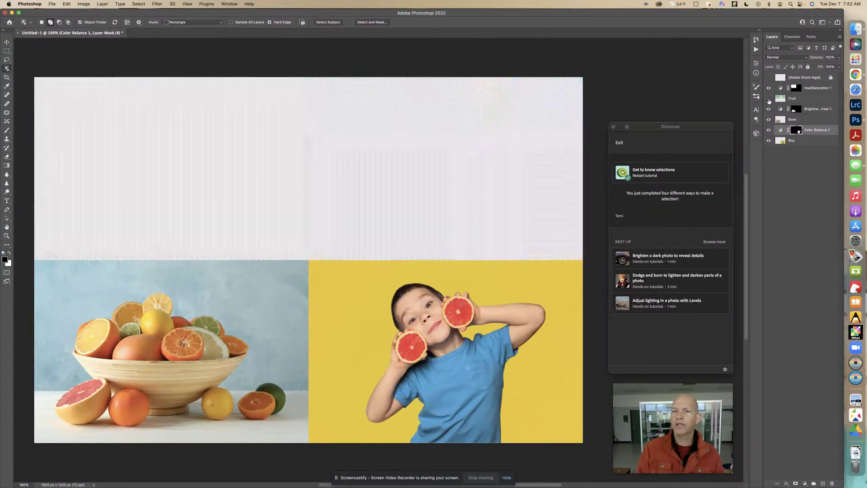
left_click(769, 99)
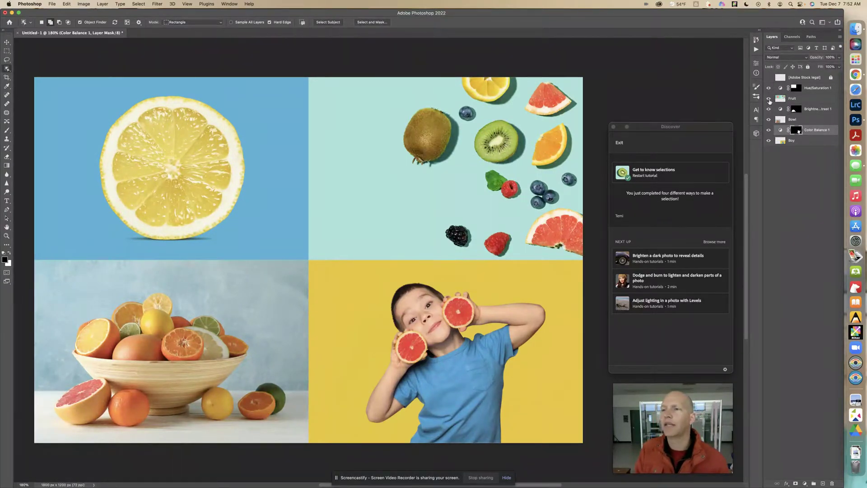
left_click(767, 120)
left_click(768, 120)
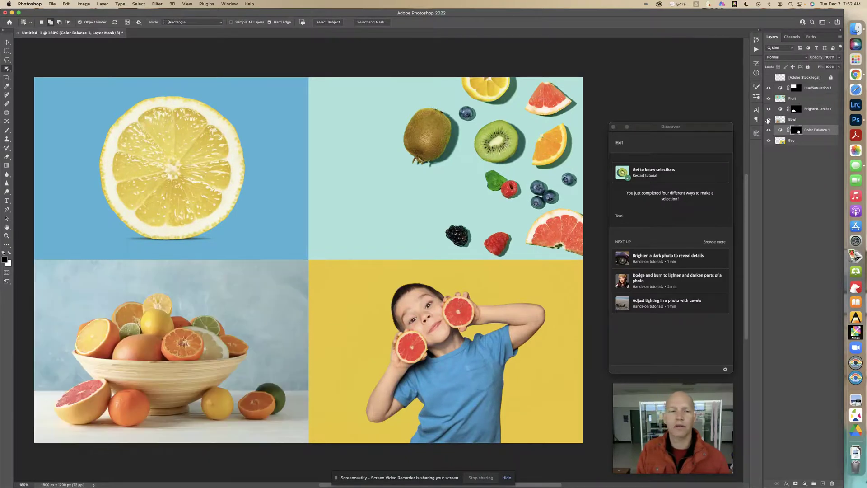
Step: Compare the effect of the Color Balance, Brightness/Contrast and Hue/Saturation adjustment layers by hiding and showing each one
left_click(768, 131)
left_click(768, 131)
left_click(768, 130)
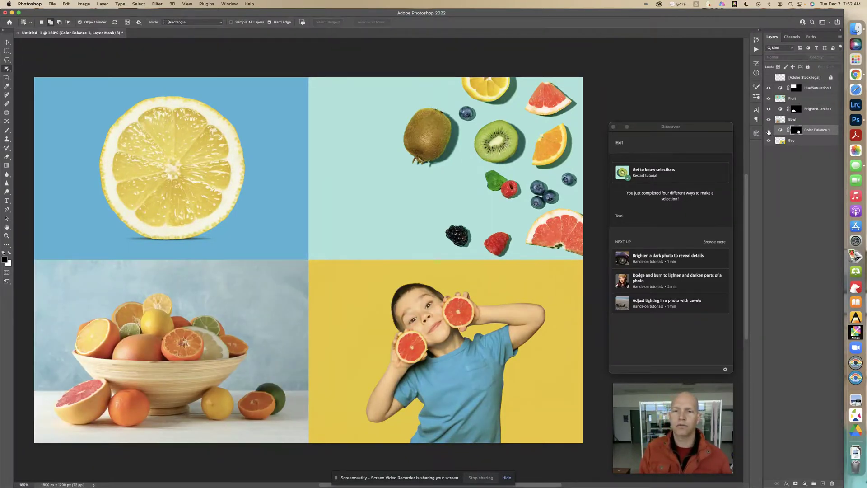
left_click(768, 131)
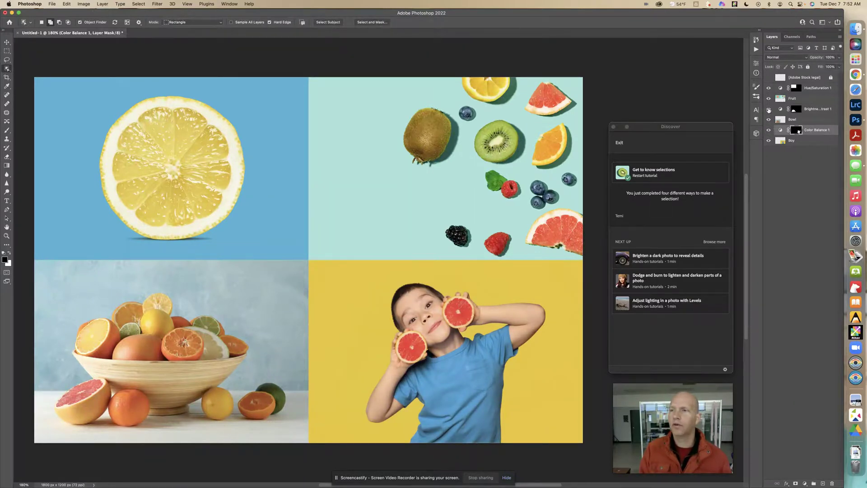
left_click(769, 109)
left_click(768, 109)
left_click(768, 89)
left_click(769, 88)
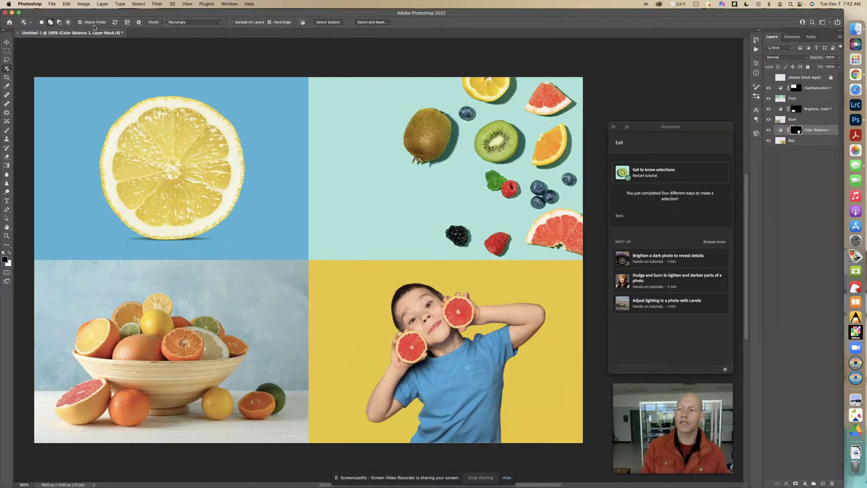
left_click(83, 5)
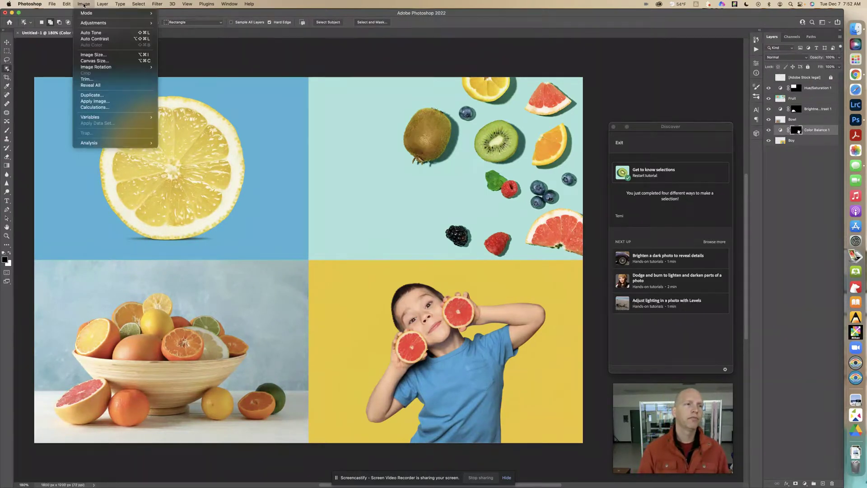
left_click(78, 6)
left_click(83, 4)
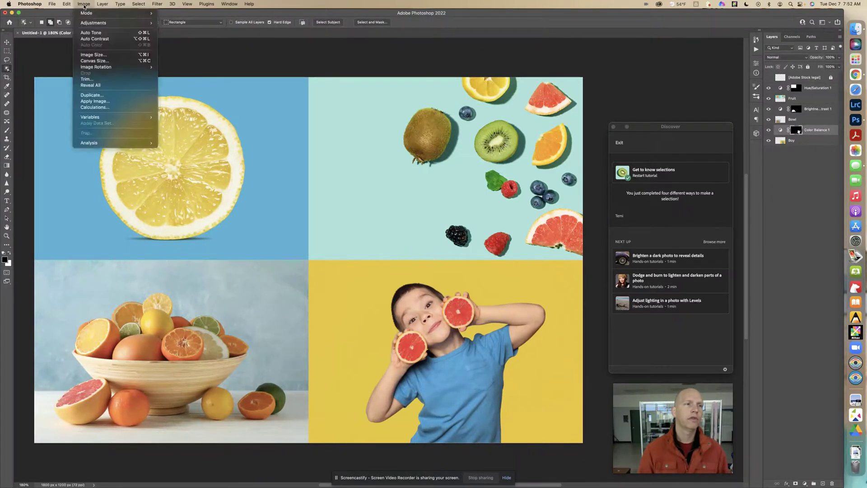
Step: Resize the image to a width of 1000 pixels, keeping its proportions, and enlarge the view to check the whole result
left_click(102, 55)
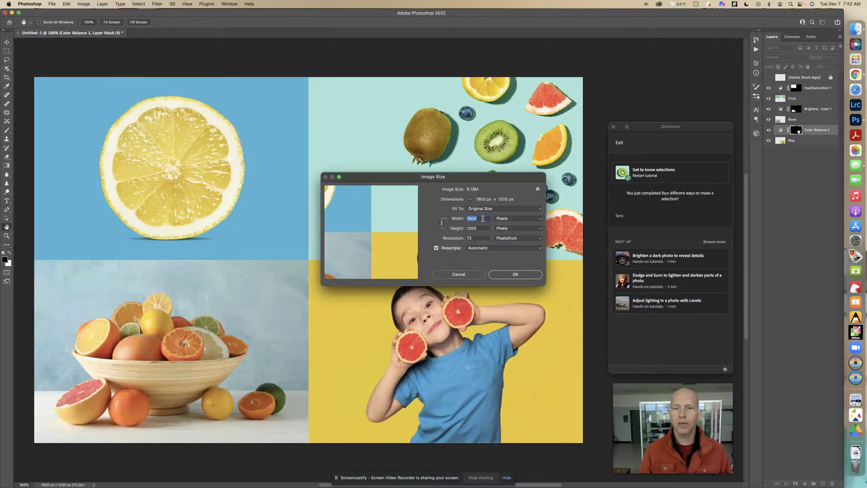
type("1000")
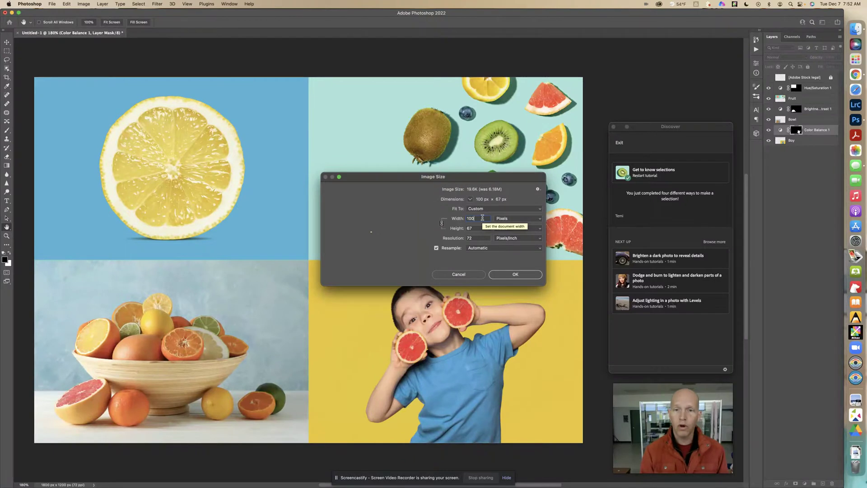
left_click(504, 273)
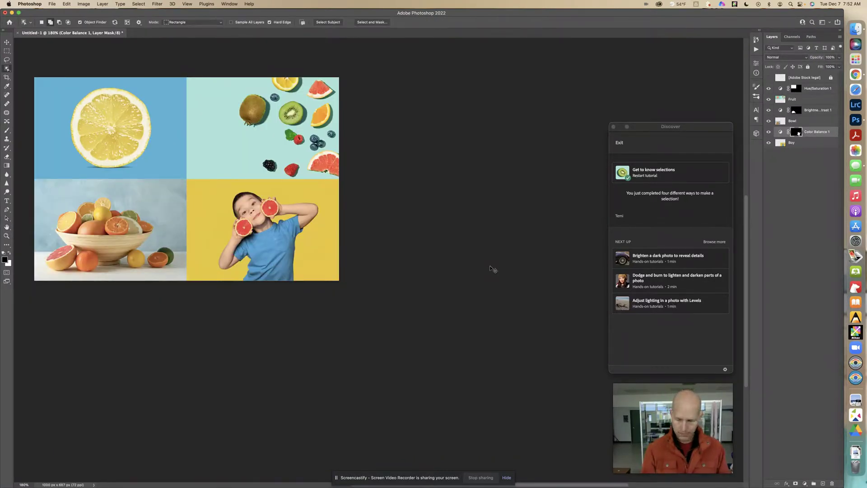
key("super+equal")
key("super+equal")
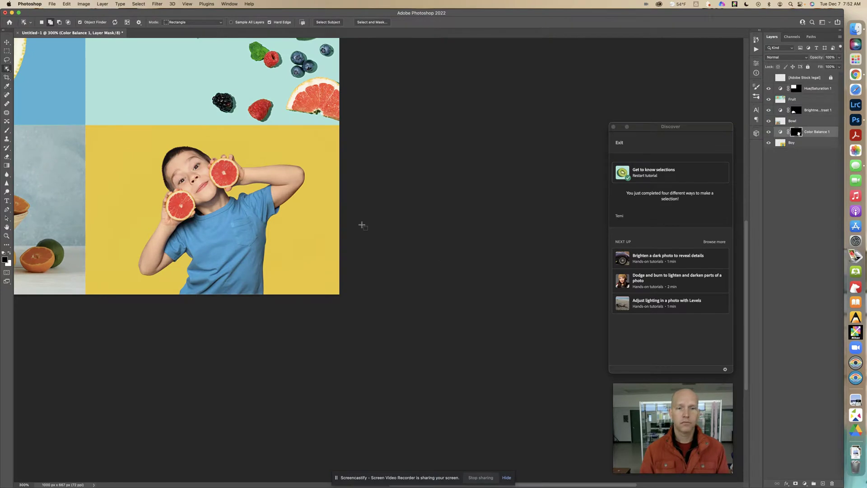
scroll(370, 226, "up", 3)
scroll(369, 226, "left", 5)
scroll(382, 227, "right", 2)
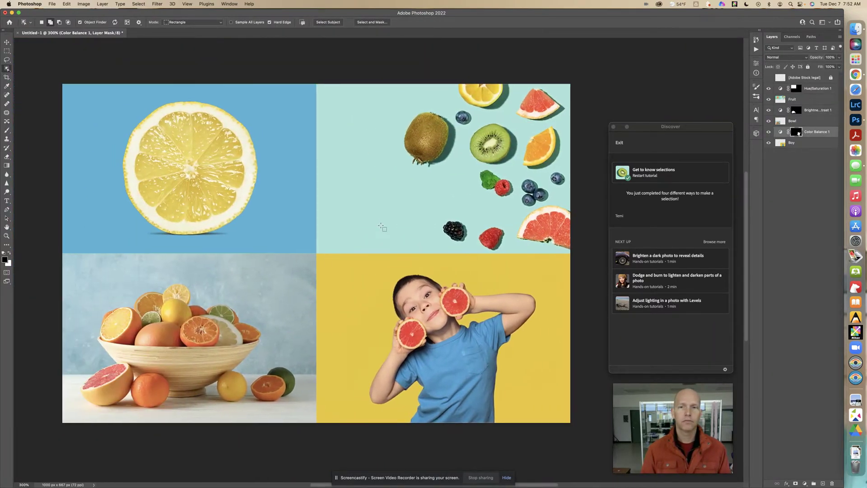
Step: Start saving a copy of the image on the computer and set its format to JPEG
left_click(53, 4)
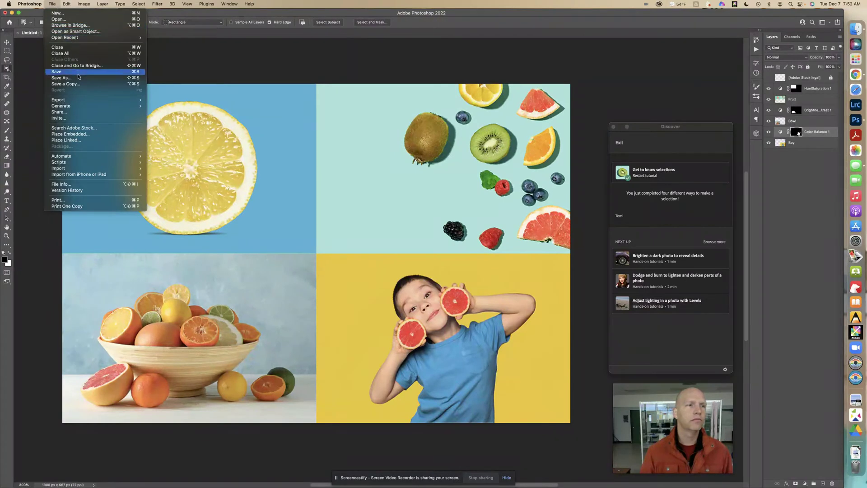
left_click(85, 86)
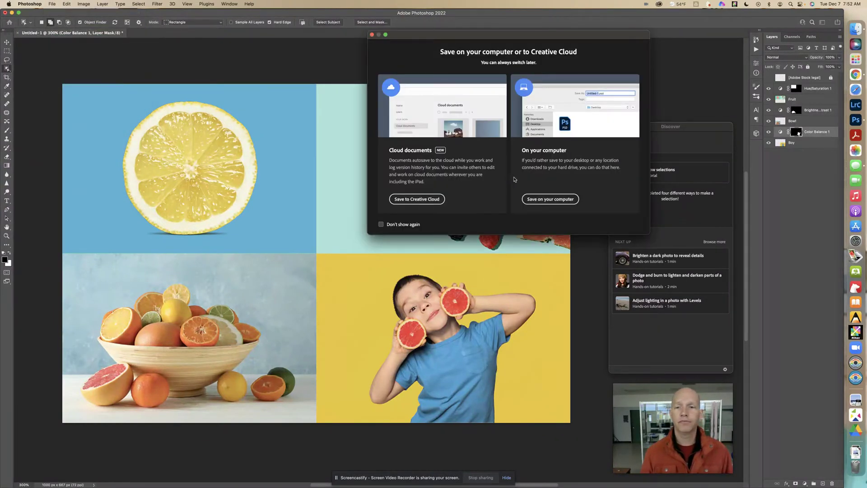
left_click(537, 199)
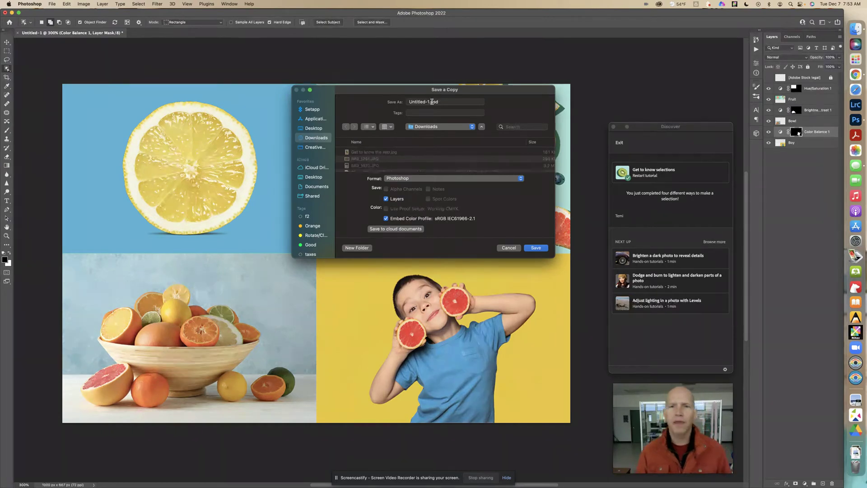
left_click(438, 182)
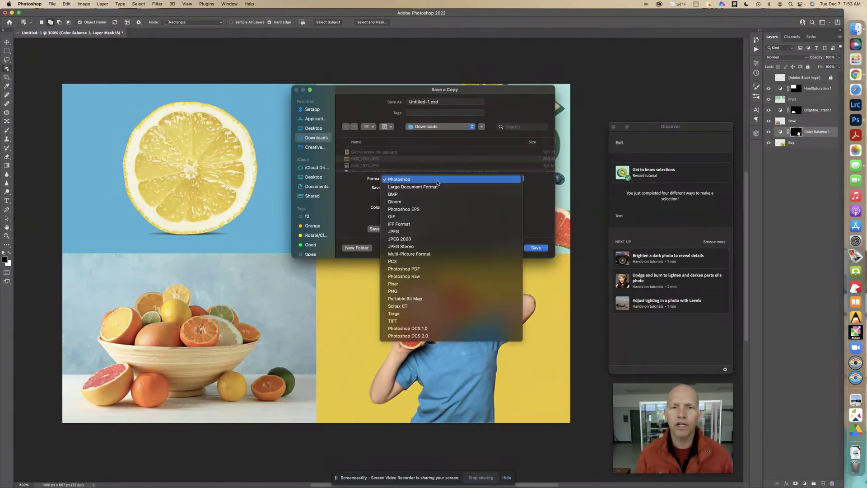
left_click(429, 232)
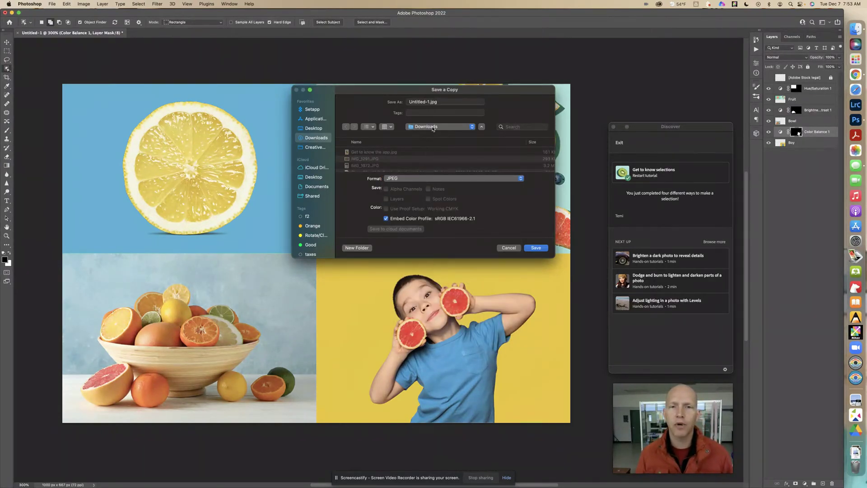
Step: Name the copy "Get to know selections.jpg" and save it in Downloads with Medium quality and the Baseline ("Standard") format option
left_click_drag(429, 101, 404, 102)
type("Get")
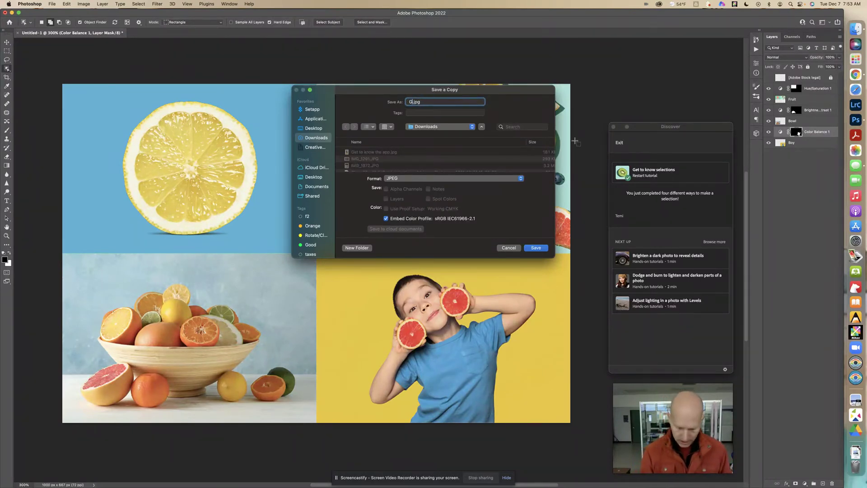
type(" to know ")
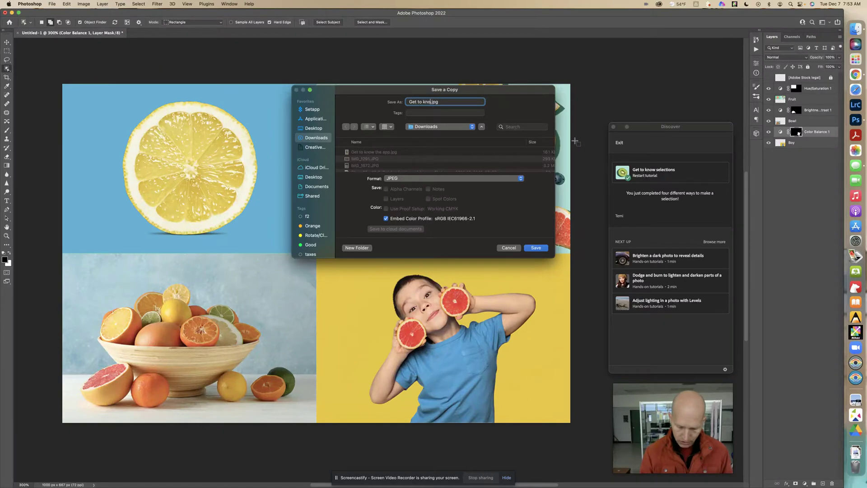
type("selections")
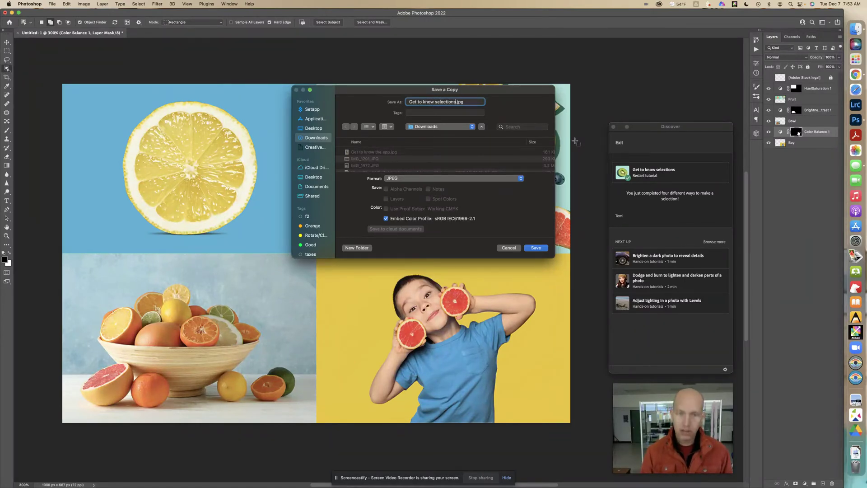
left_click(536, 247)
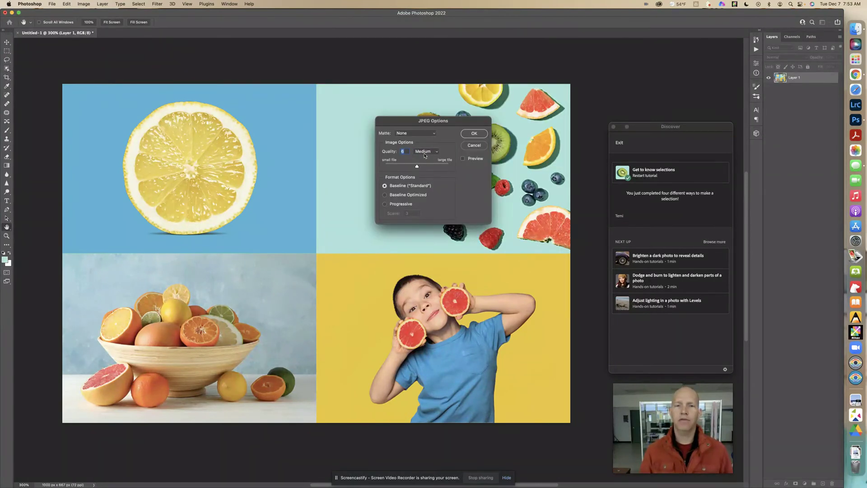
left_click(471, 134)
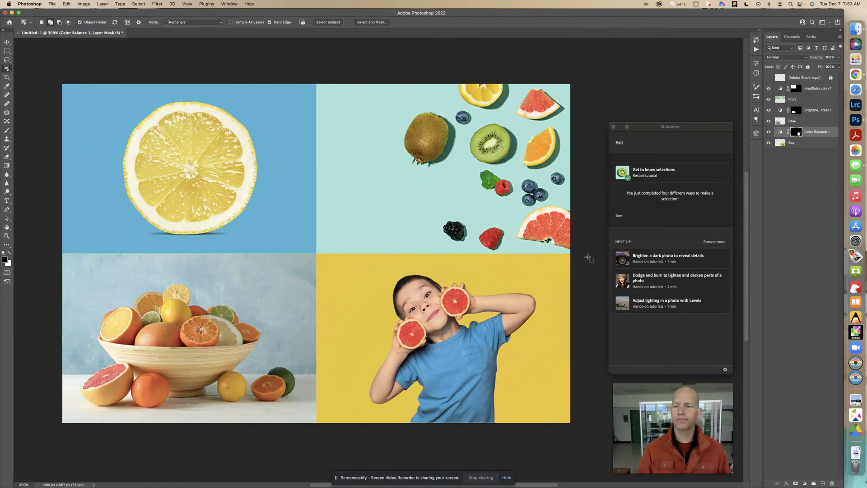
Step: Switch to the Chrome window showing the Canvas dashboard
left_click(855, 74)
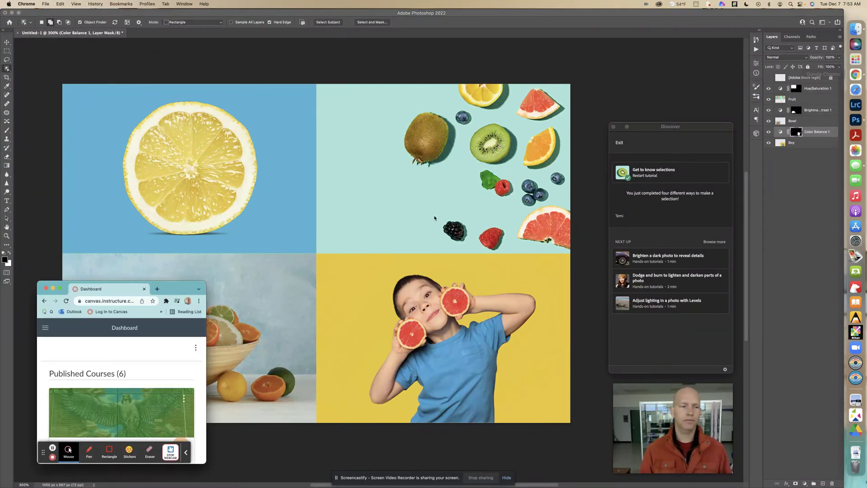